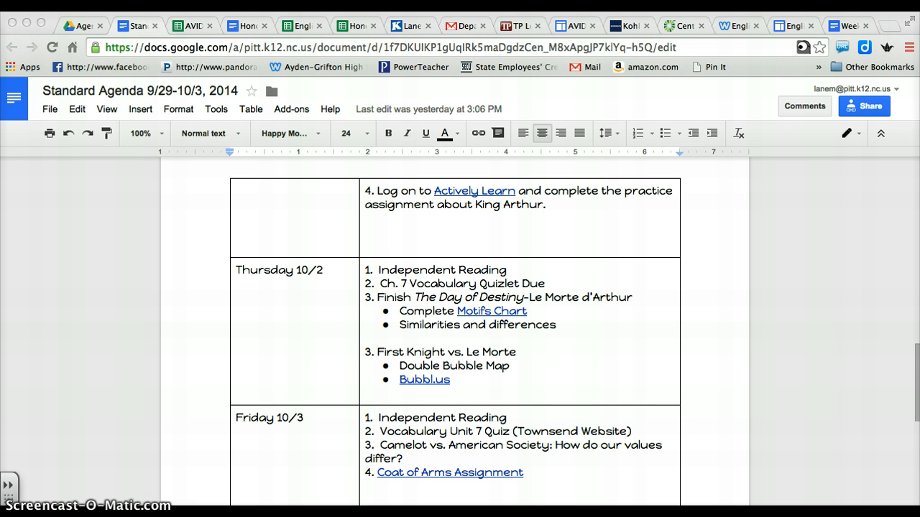
Open the Bubbl.us link listed under Thursday 10/2 in the agenda and go to the Free plan's sign-up form.
click(425, 379)
click(445, 404)
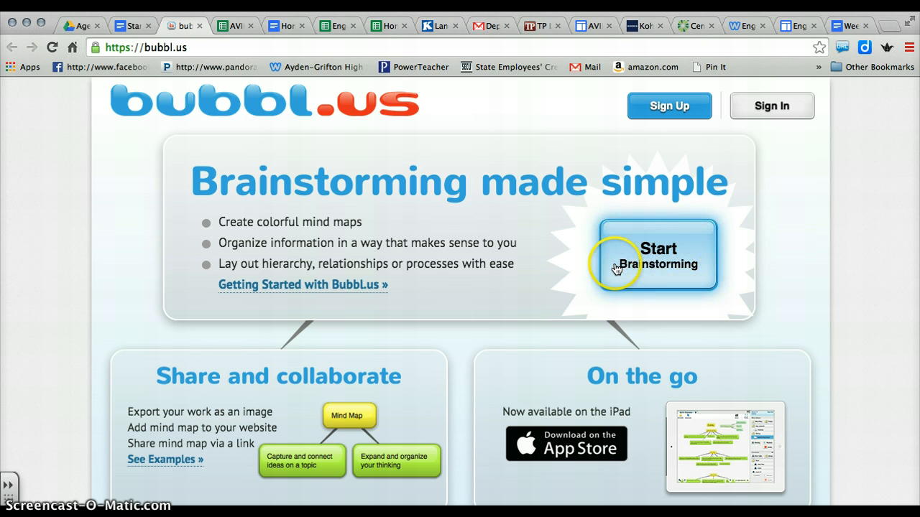
click(688, 289)
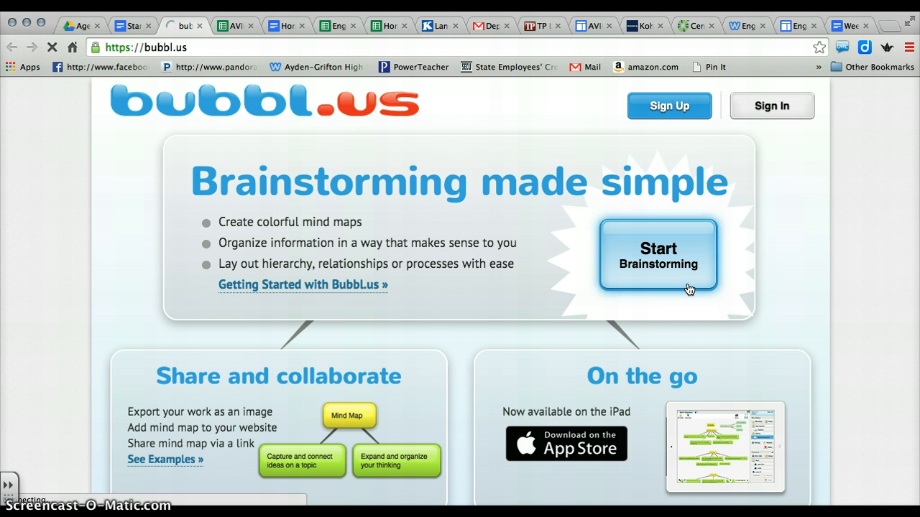
click(669, 106)
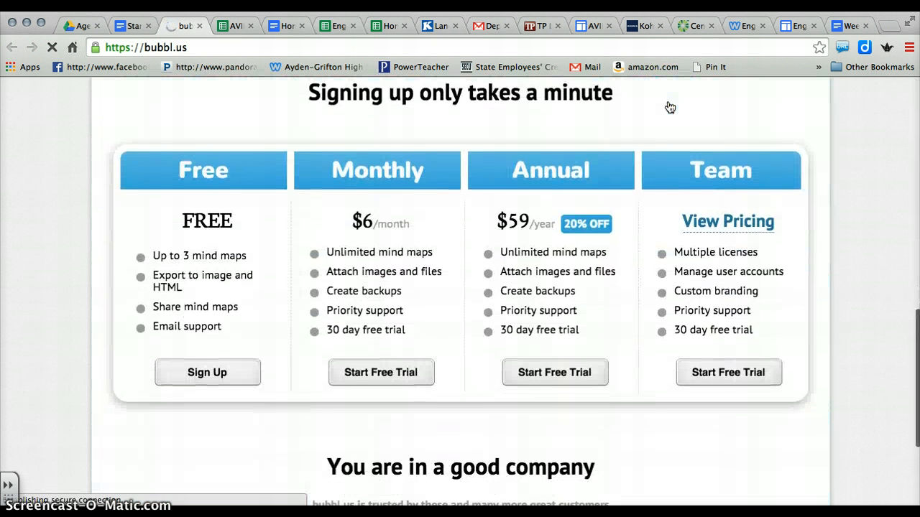
click(199, 373)
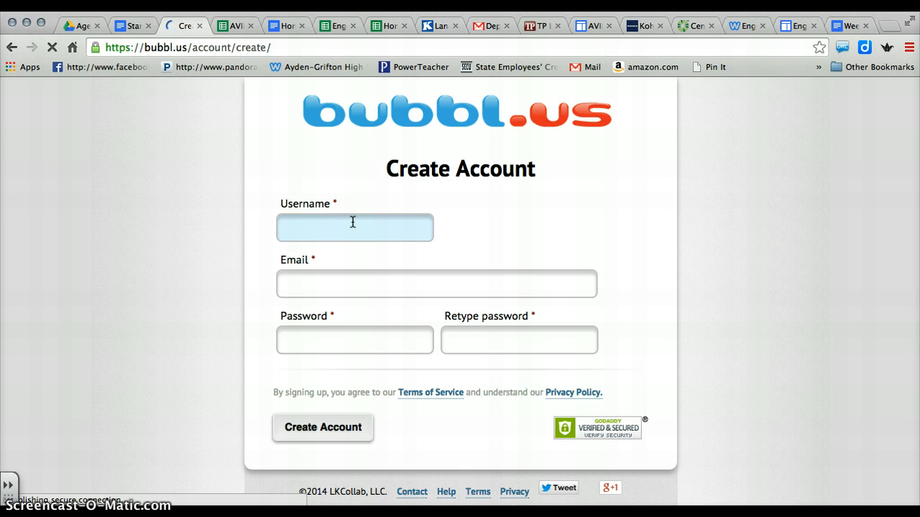
Fill in the username and e-mail address on the account creation form.
text(lanem)
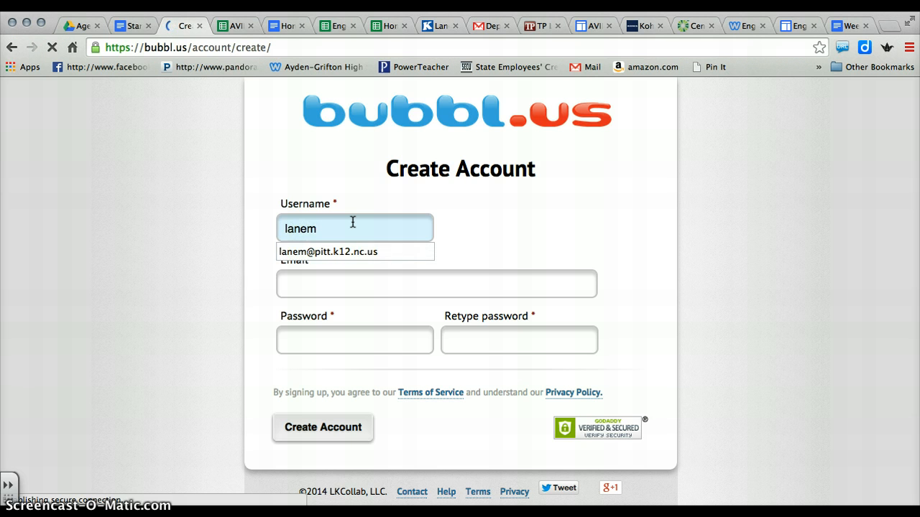
key(Tab)
text(l)
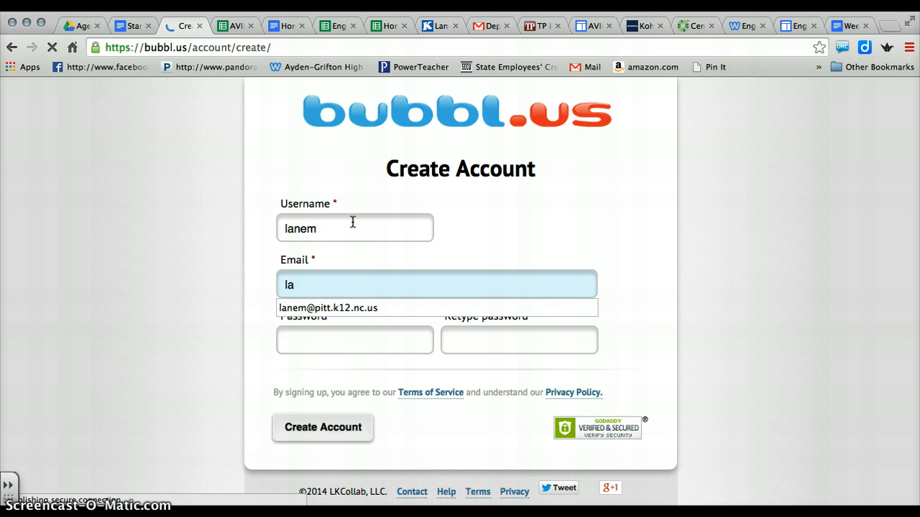
key(BackSpace)
text(maliss)
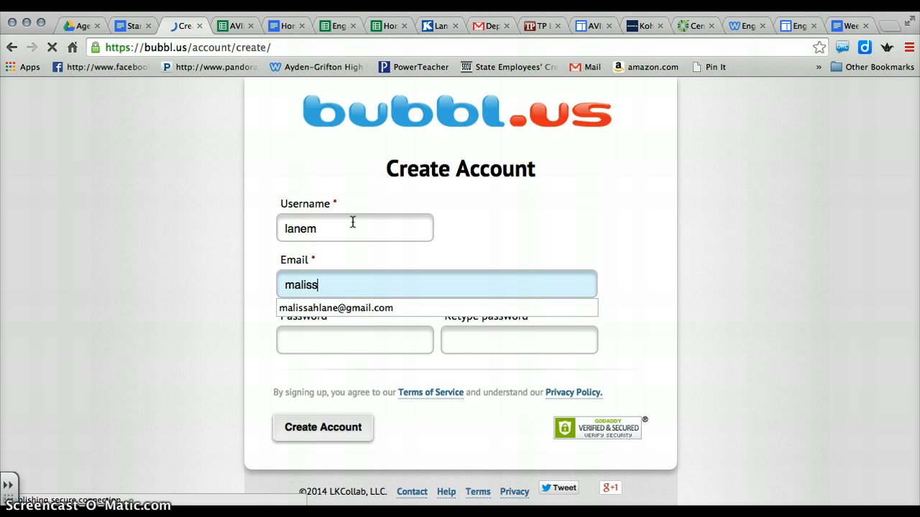
key(Down)
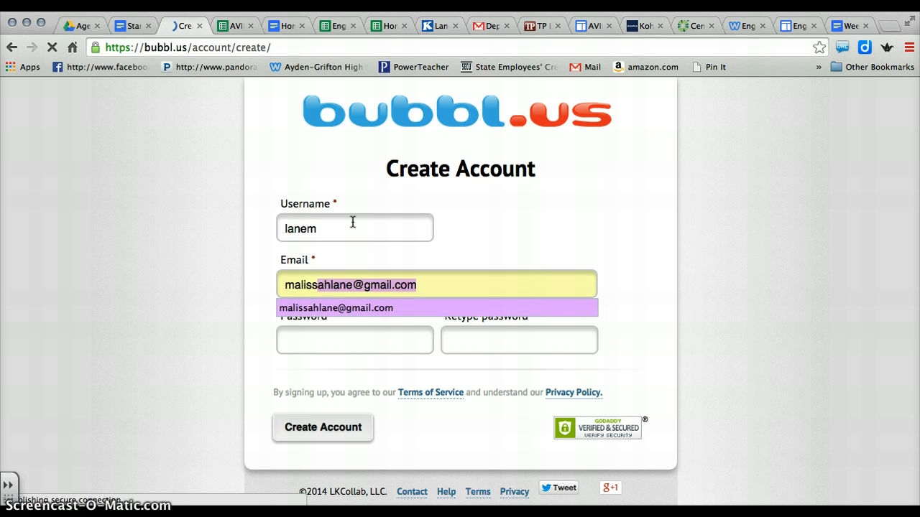
key(Return)
key(Tab)
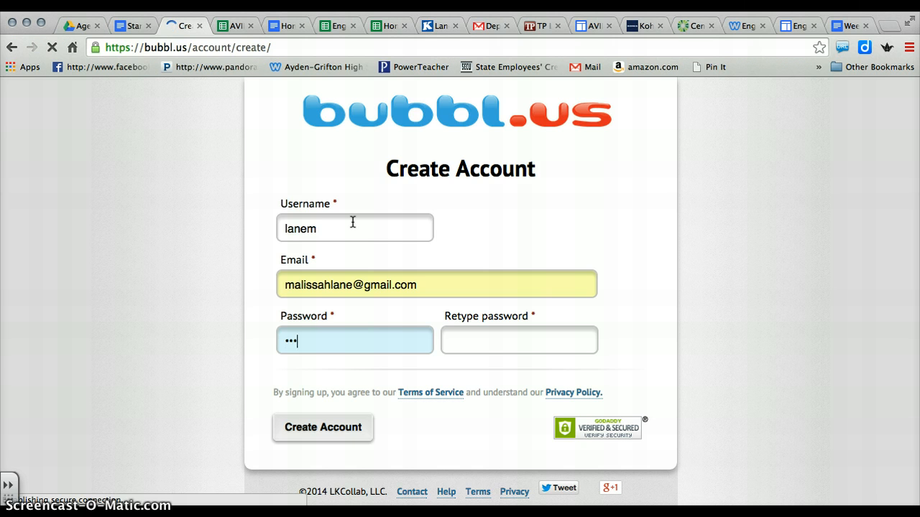
Enter the account password in both password fields and submit the new account form.
text(••••••••••)
key(Tab)
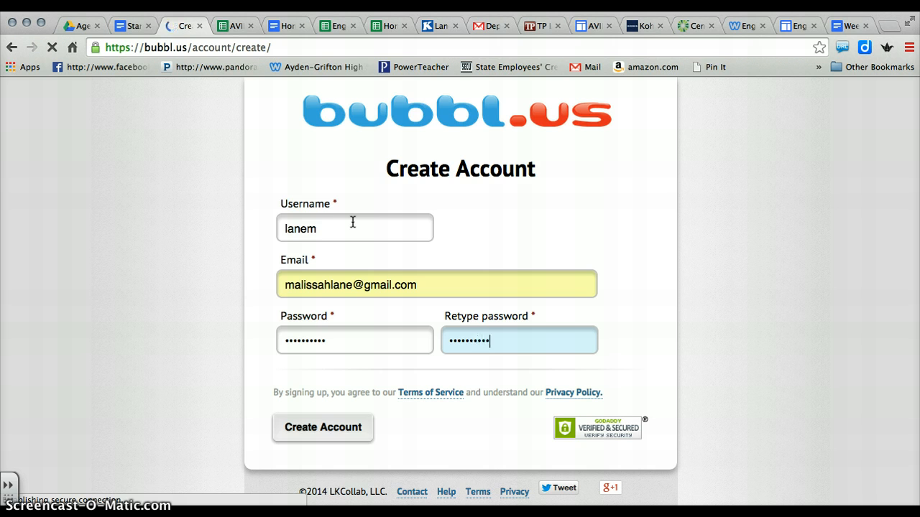
click(341, 431)
Replace the username with a different one and try to create the account again.
click(323, 229)
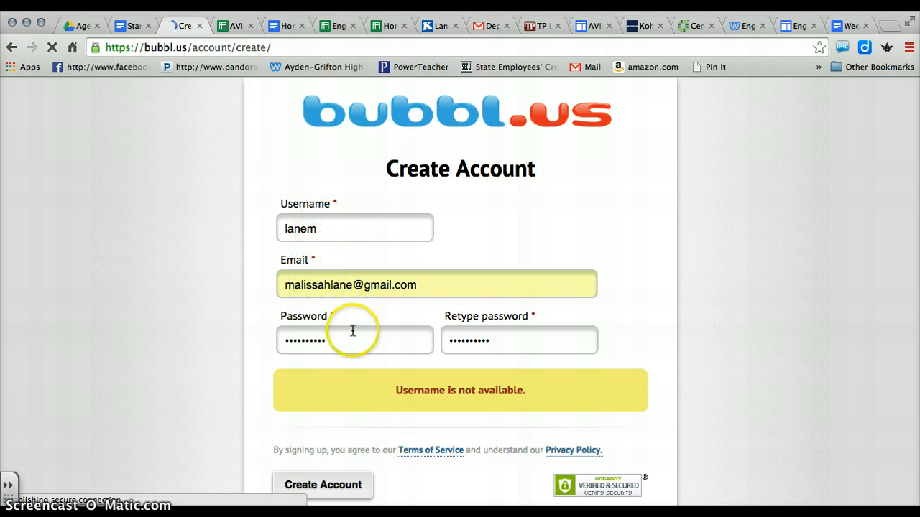
click(328, 230)
double_click(328, 229)
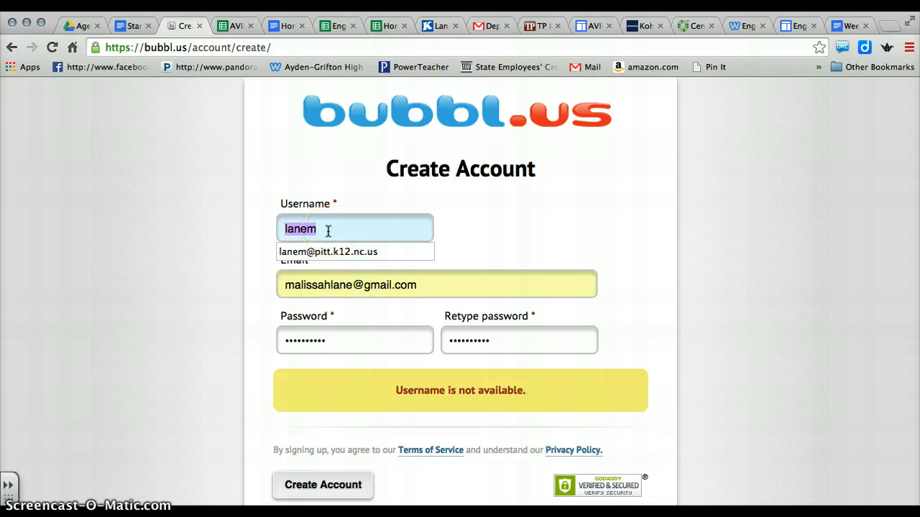
text(mmh0)
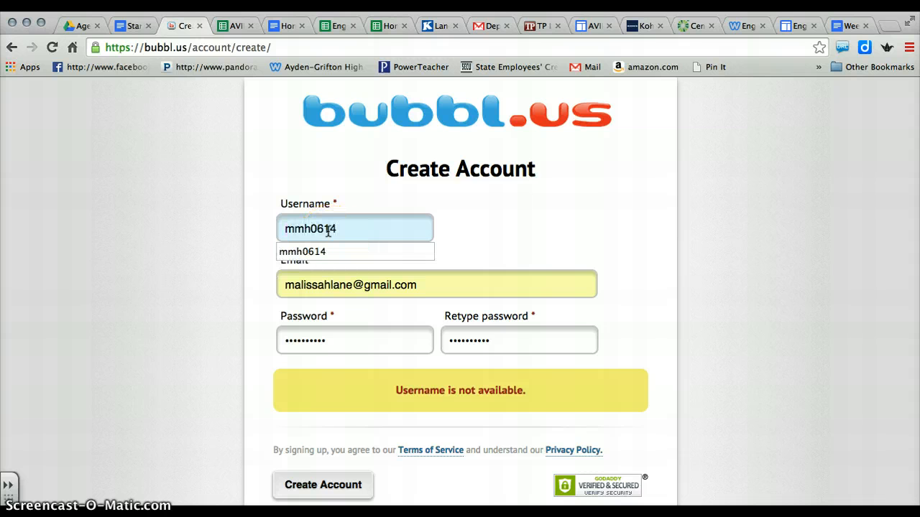
text(614)
click(316, 251)
click(316, 483)
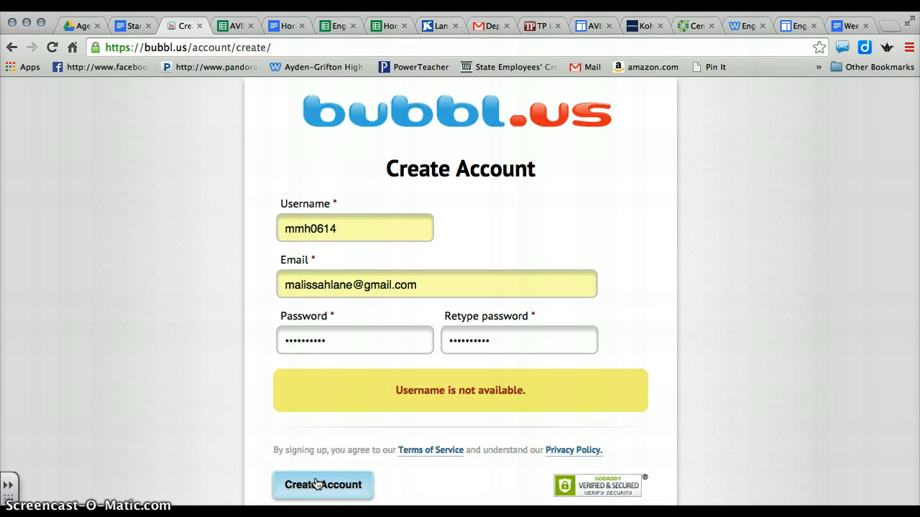
click(369, 226)
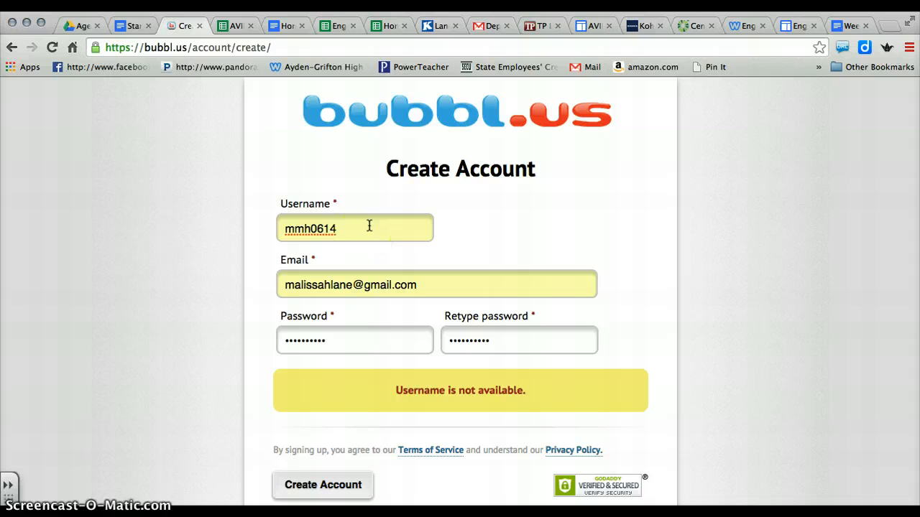
scroll(369, 225, down, 2)
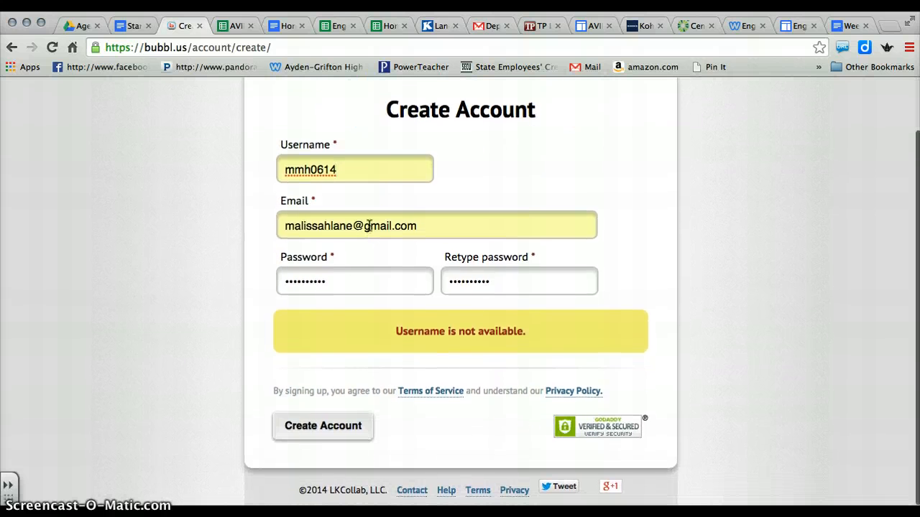
click(368, 225)
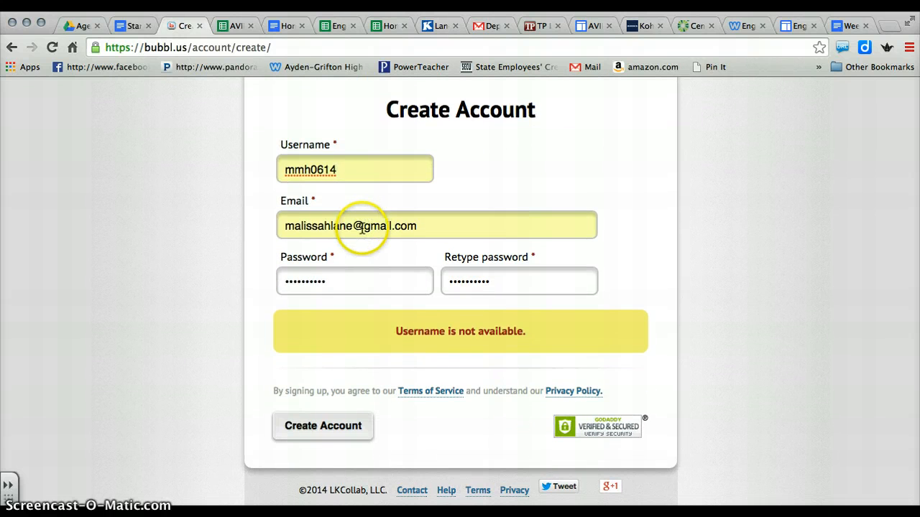
scroll(364, 227, up, 2)
Return to the Bubbl.us home page and try to sign in with the school e-mail address and the account password.
click(12, 47)
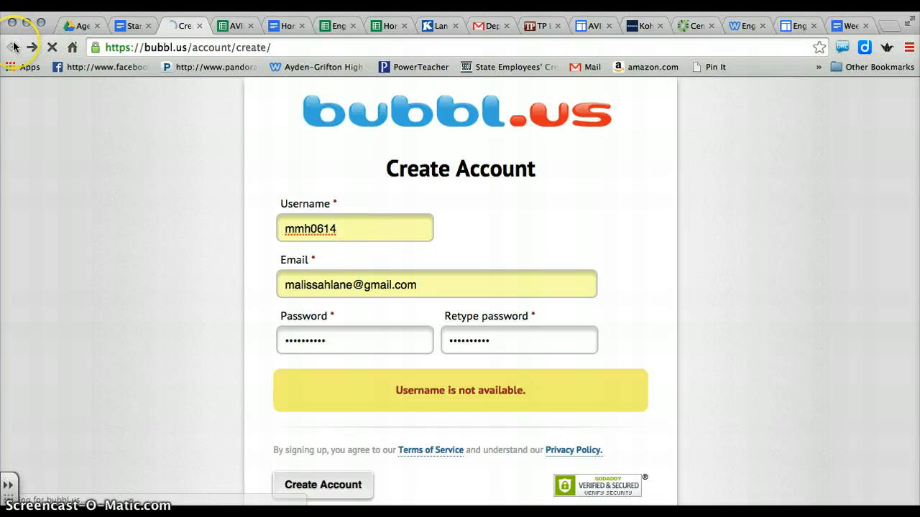
scroll(297, 230, up, 10)
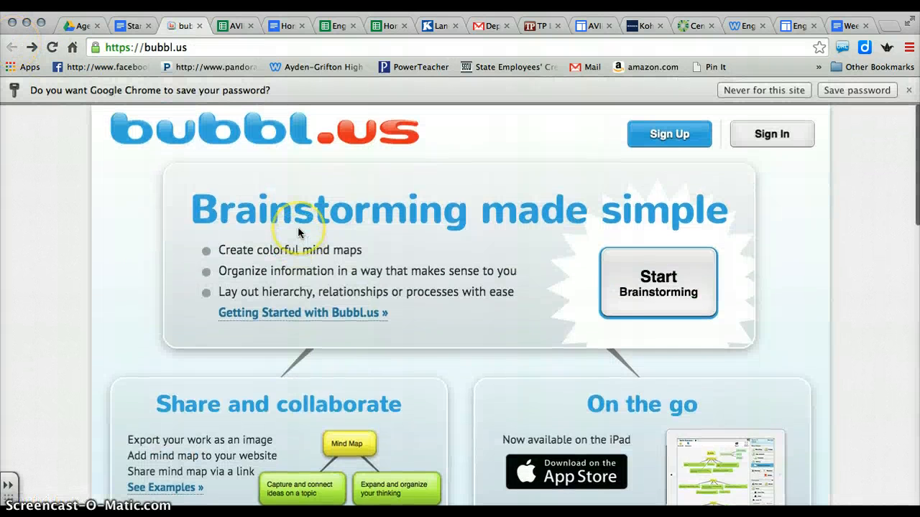
click(770, 140)
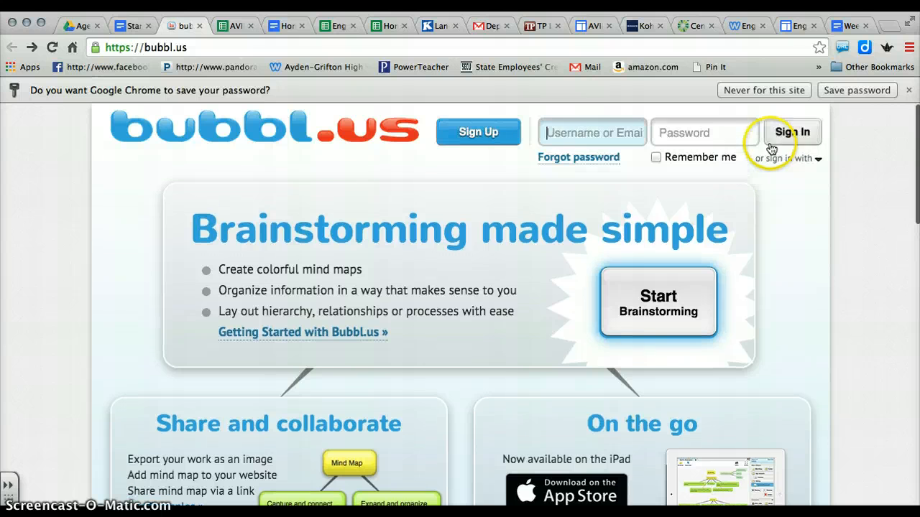
click(611, 133)
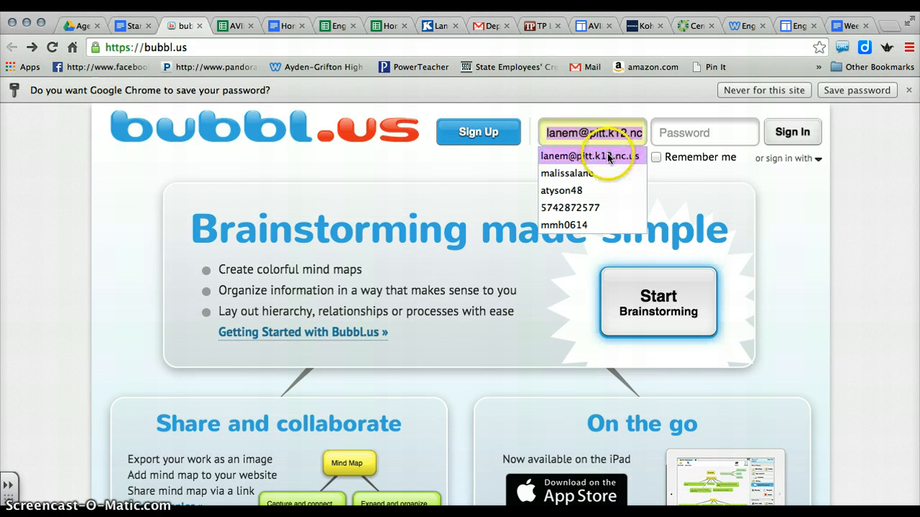
click(589, 156)
click(677, 134)
text(••••••••••)
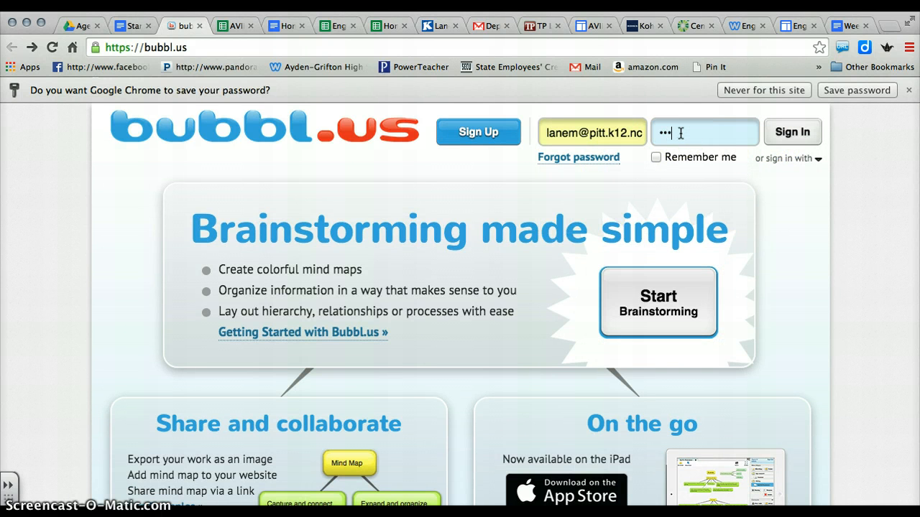
key(Return)
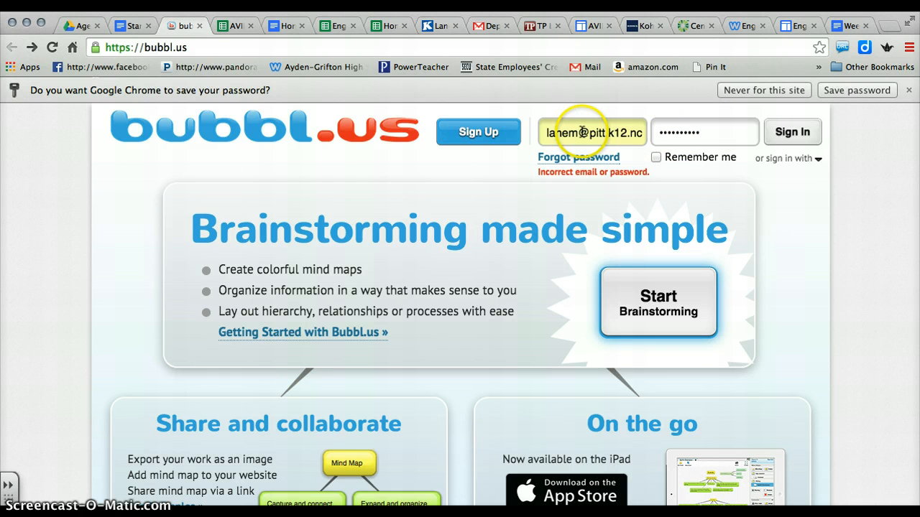
Replace the sign-in e-mail with the short username and try signing in again.
triple_click(622, 133)
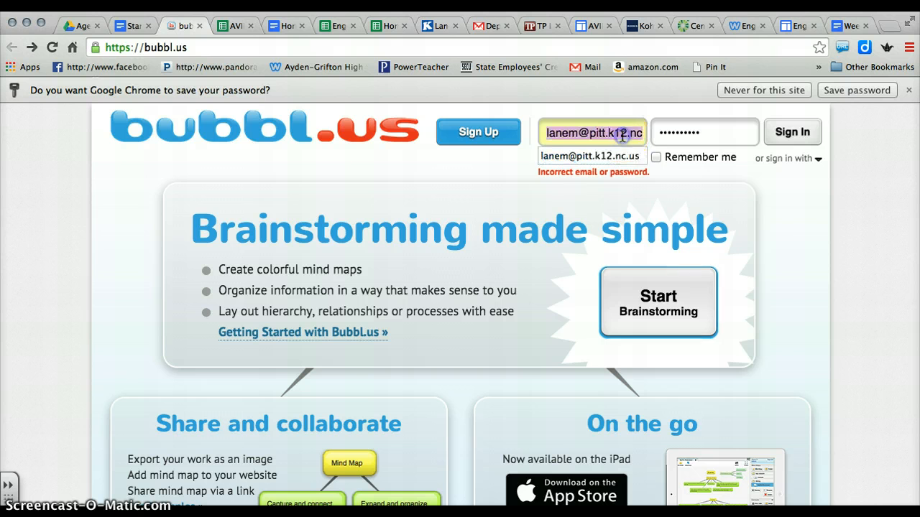
text(lanem)
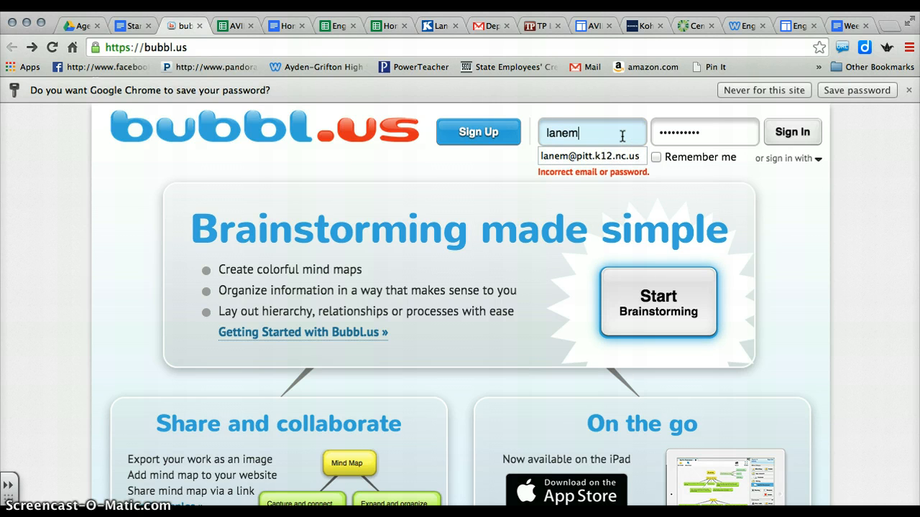
key(Return)
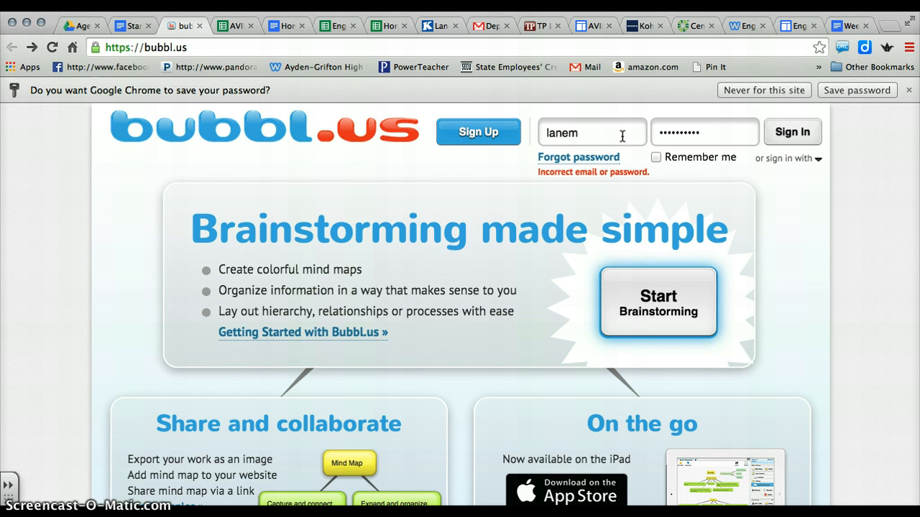
click(792, 131)
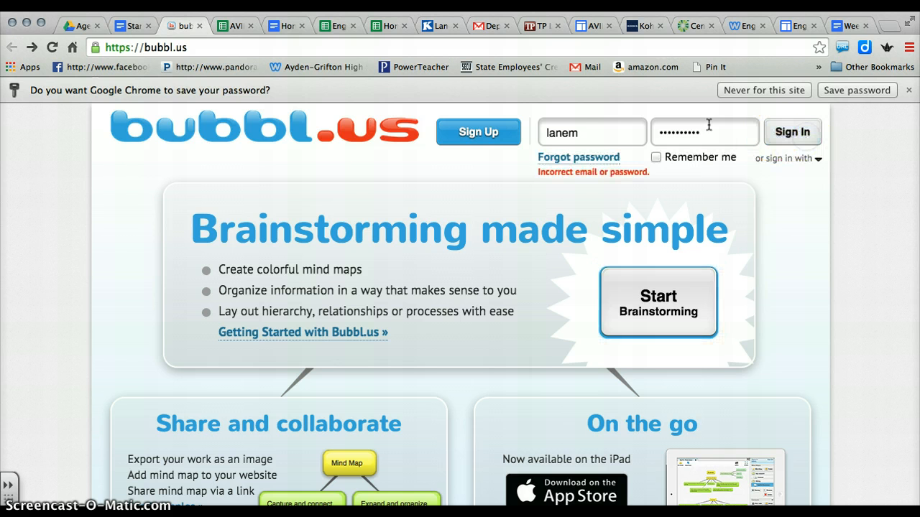
Sign in with the alternative username and allow the site to use Flash Player local storage.
click(616, 132)
double_click(615, 131)
text(mmh06)
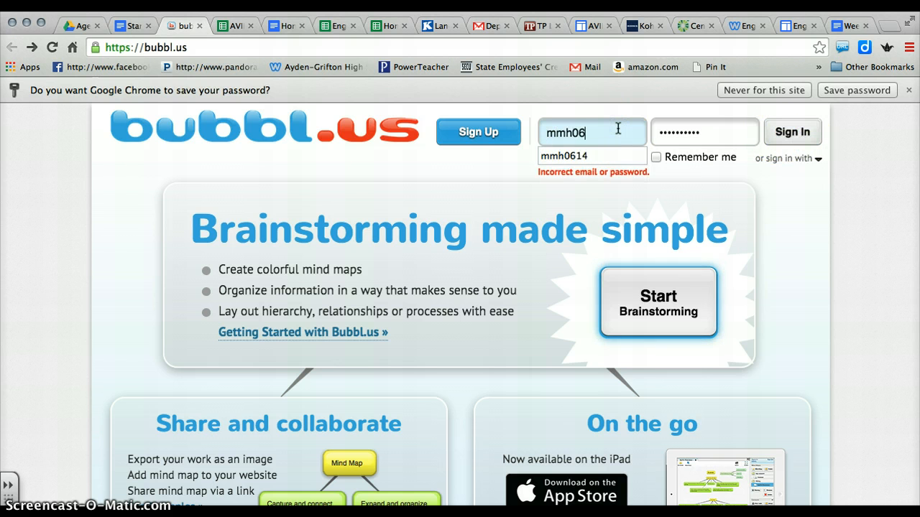
text(14)
key(Return)
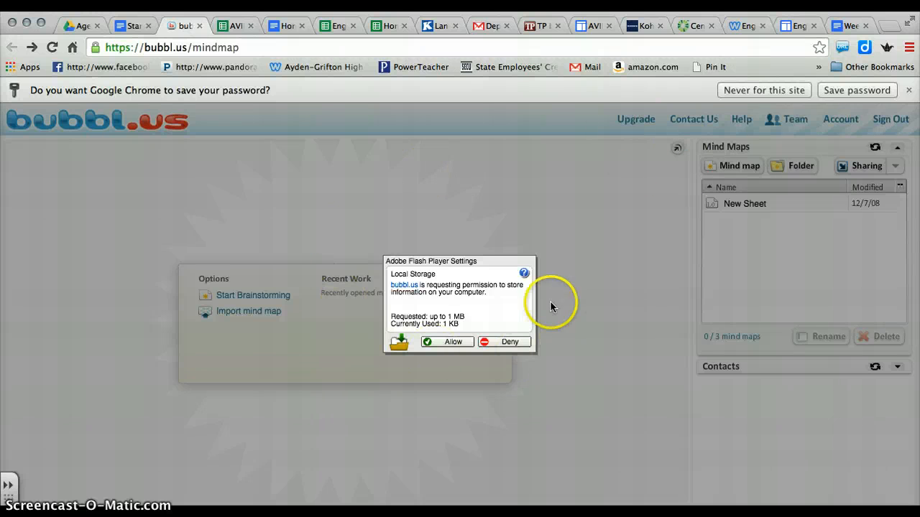
click(447, 342)
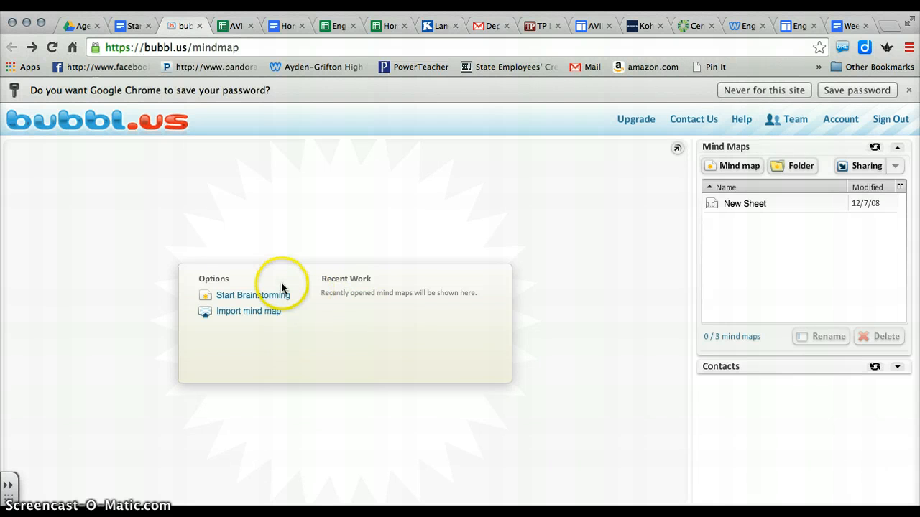
Start a new brainstorming mind map and move the Start Here bubble to the left part of the canvas.
click(244, 297)
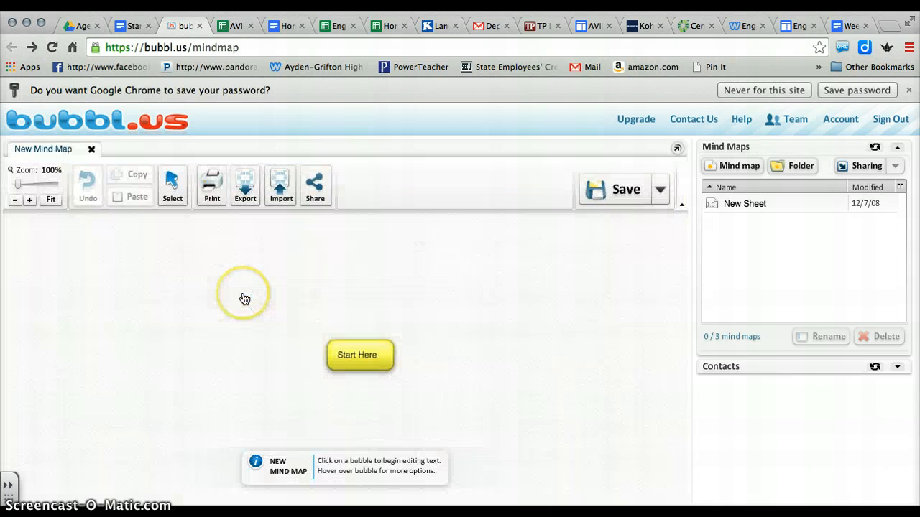
mouse_move(346, 347)
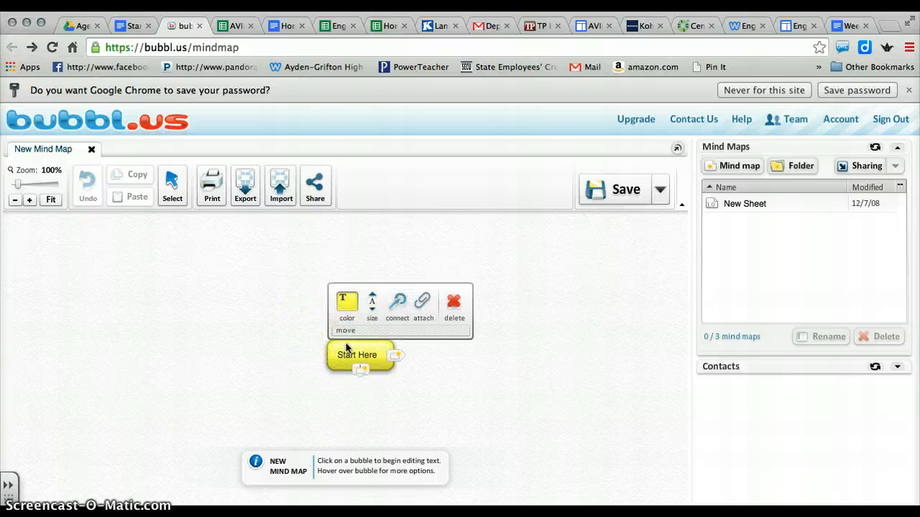
drag(347, 347, 152, 332)
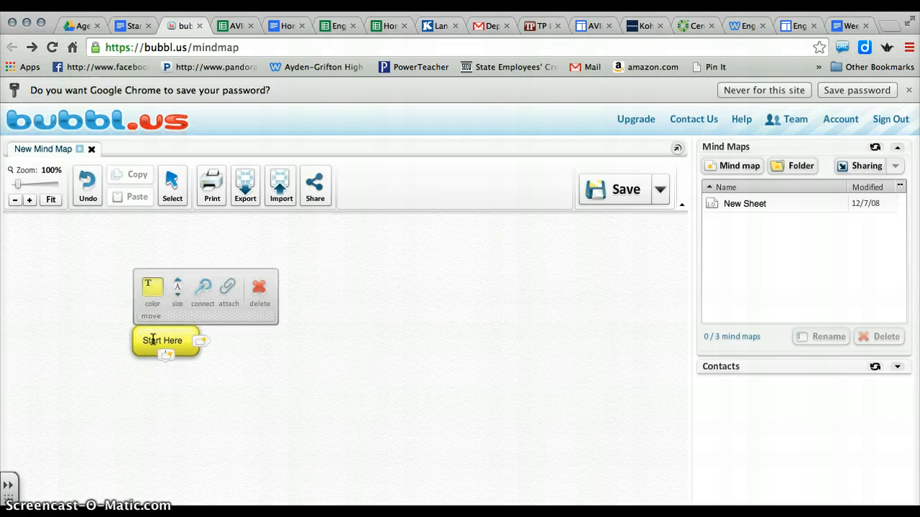
Relabel the Start Here bubble as "First Knight".
click(152, 335)
double_click(152, 340)
click(152, 337)
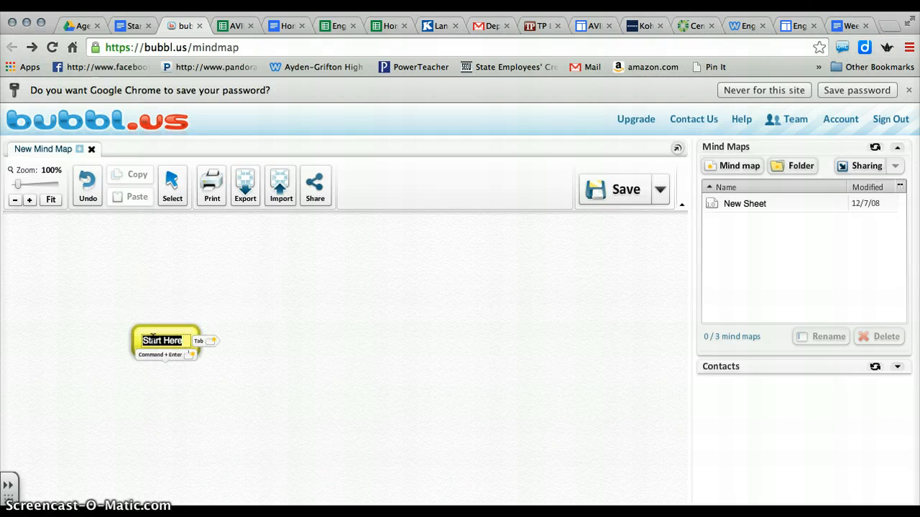
text(First Knigh)
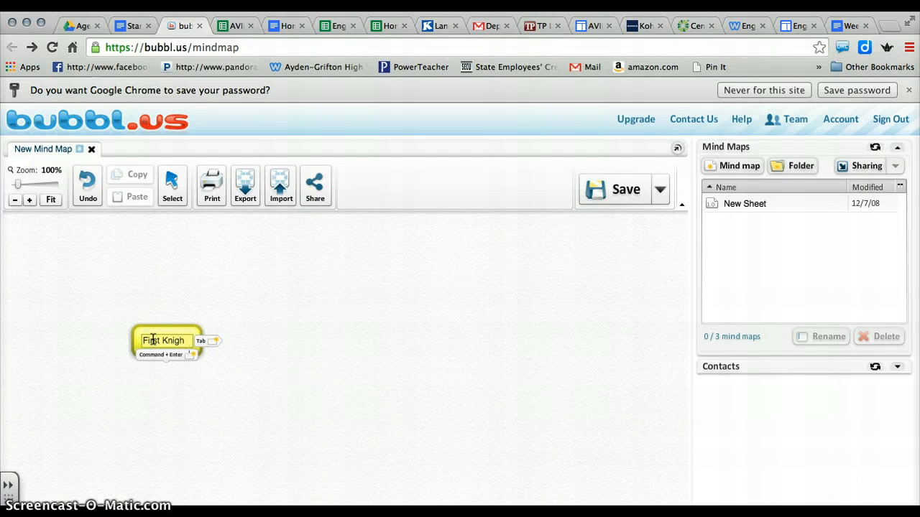
text(t)
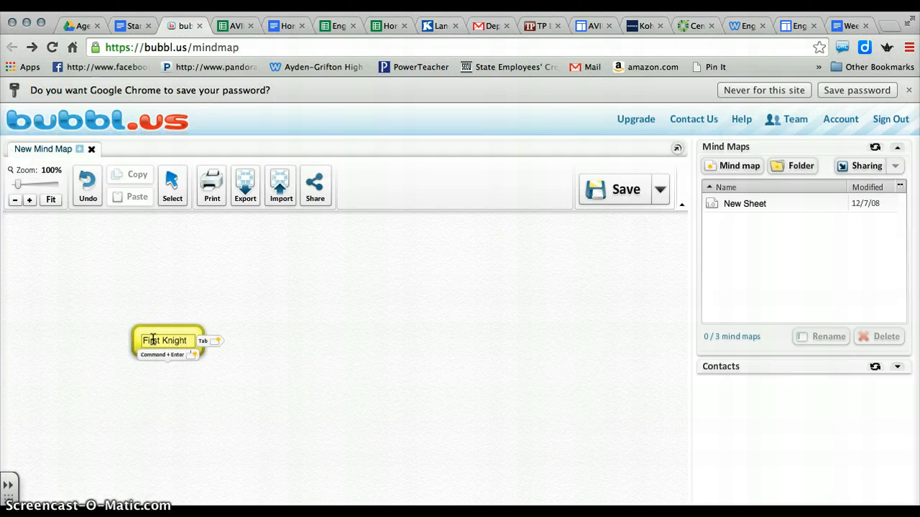
Add a separate sibling bubble well to the right of First Knight and label it "Le Morte d'Arthur".
click(212, 339)
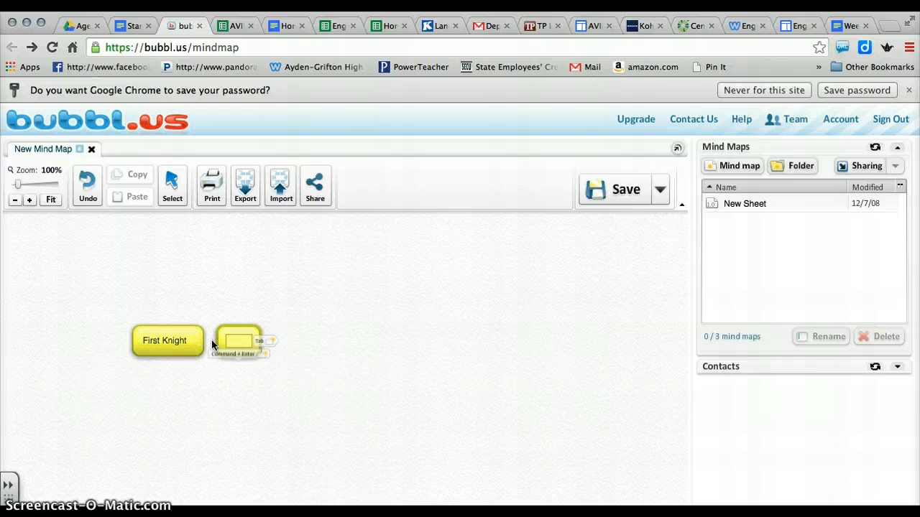
drag(244, 337, 391, 336)
click(391, 335)
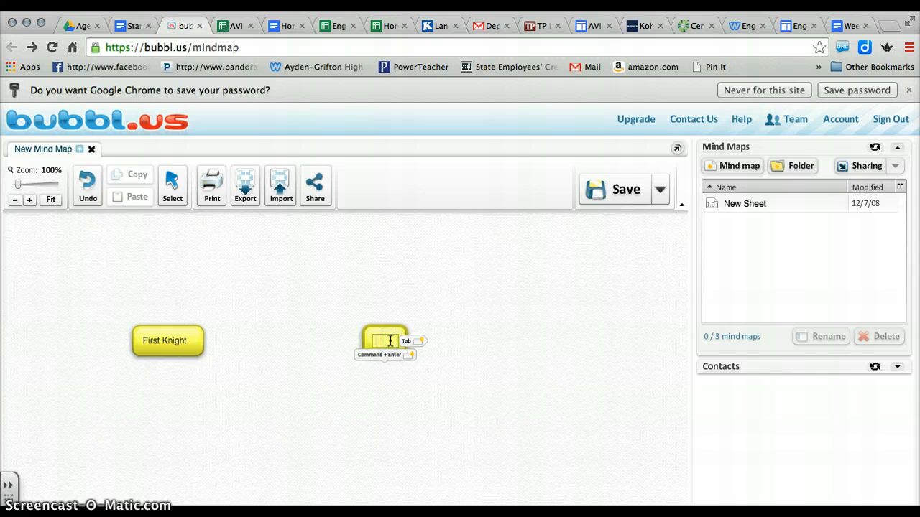
text(Le Morte d)
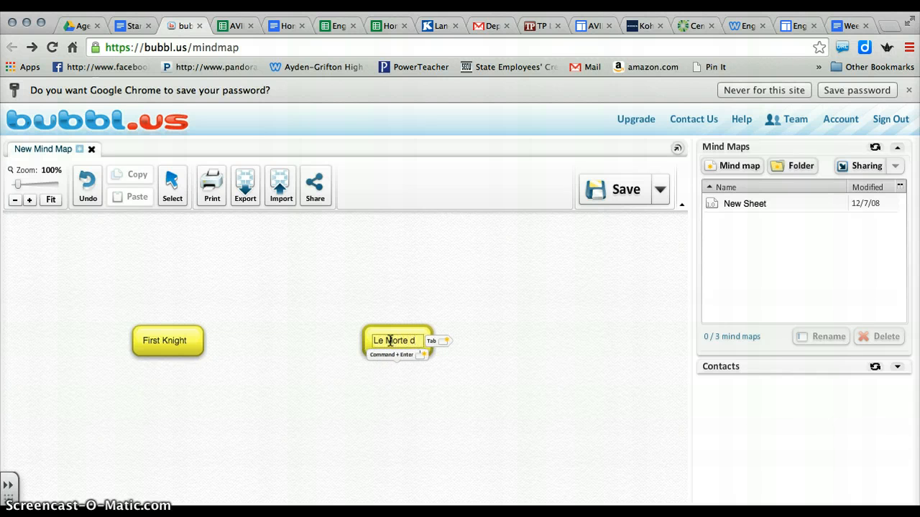
text('Arthur)
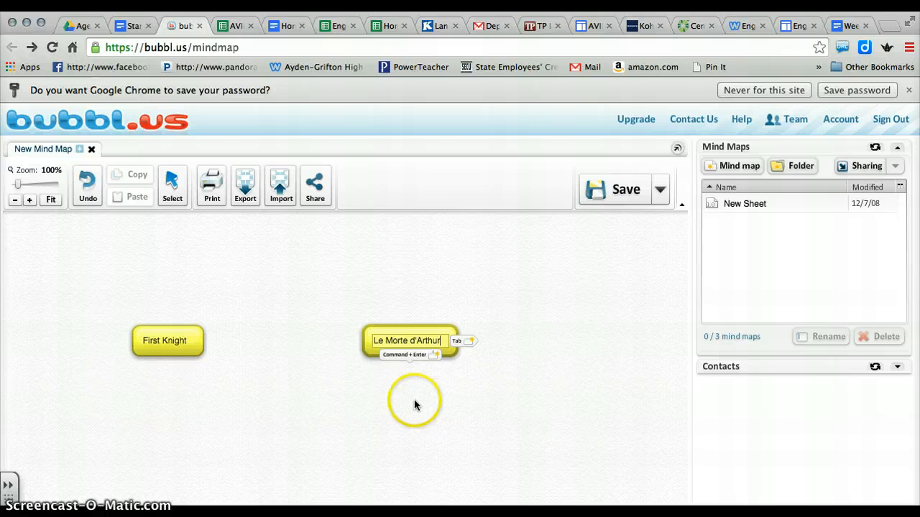
Add three blank child bubbles below the Le Morte d'Arthur bubble.
click(404, 356)
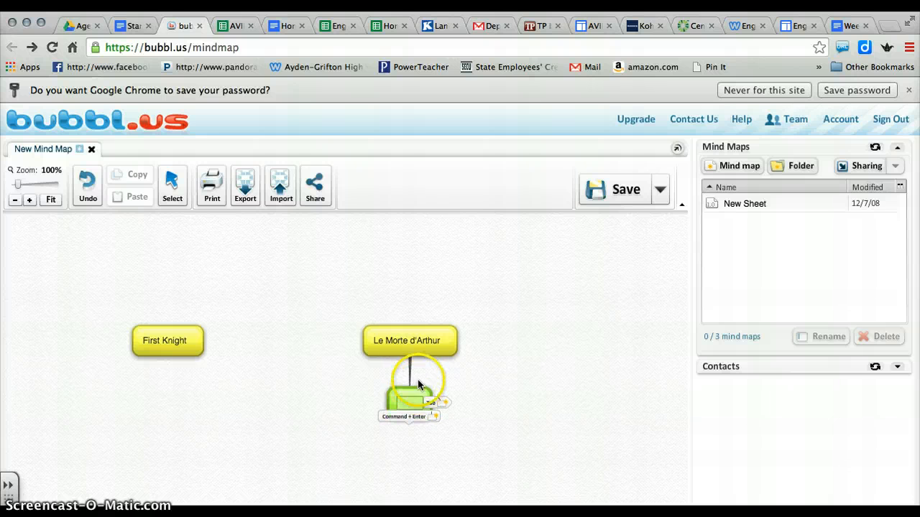
click(423, 344)
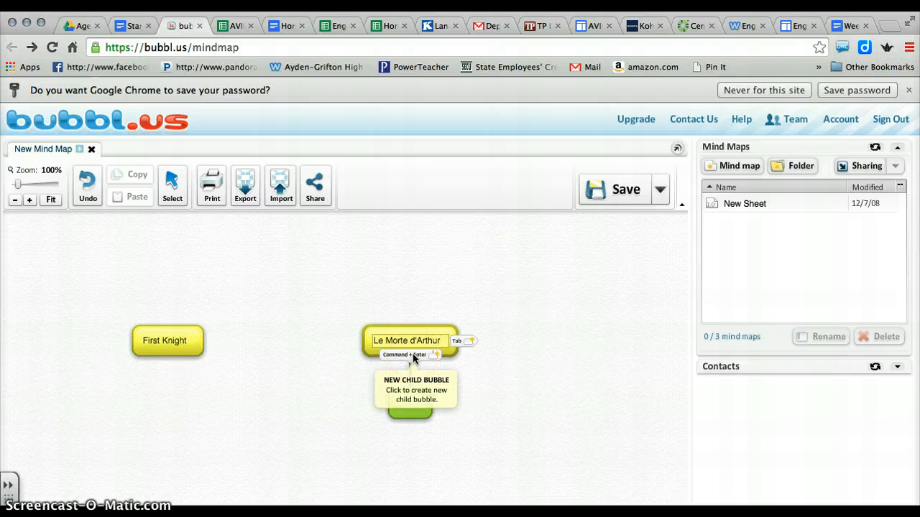
click(416, 342)
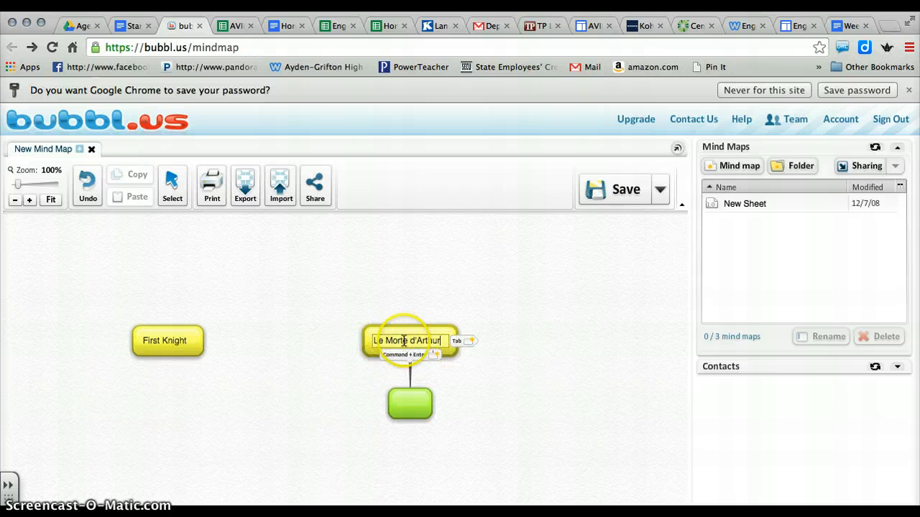
click(416, 355)
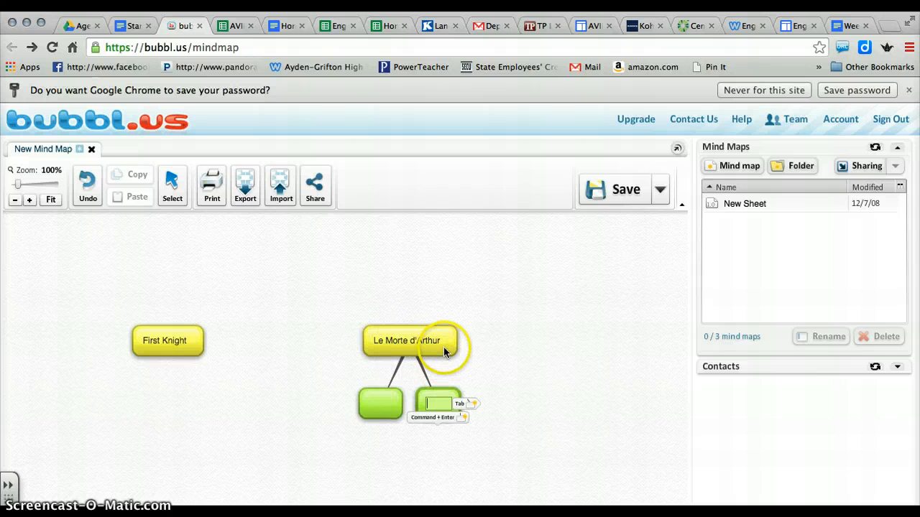
click(449, 346)
click(413, 355)
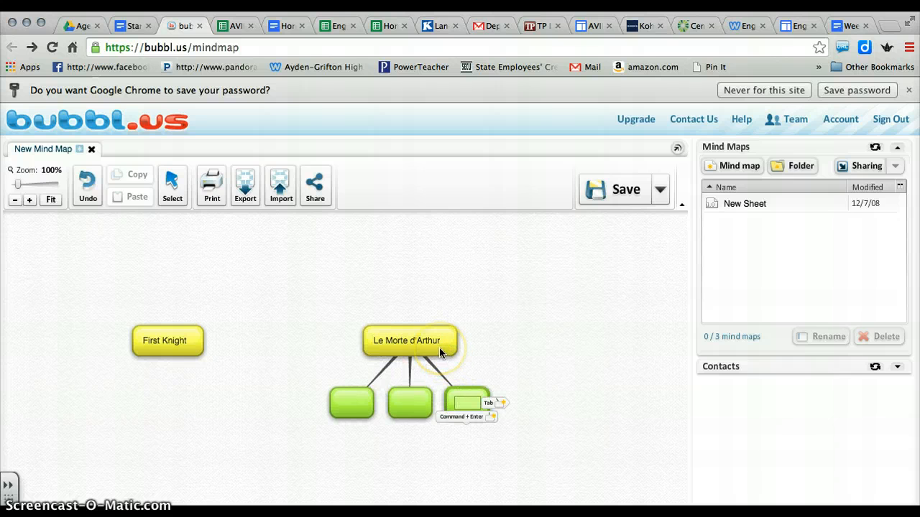
Add two more blank child bubbles to Le Morte d'Arthur, placing one to its right and one above it.
click(439, 348)
click(407, 353)
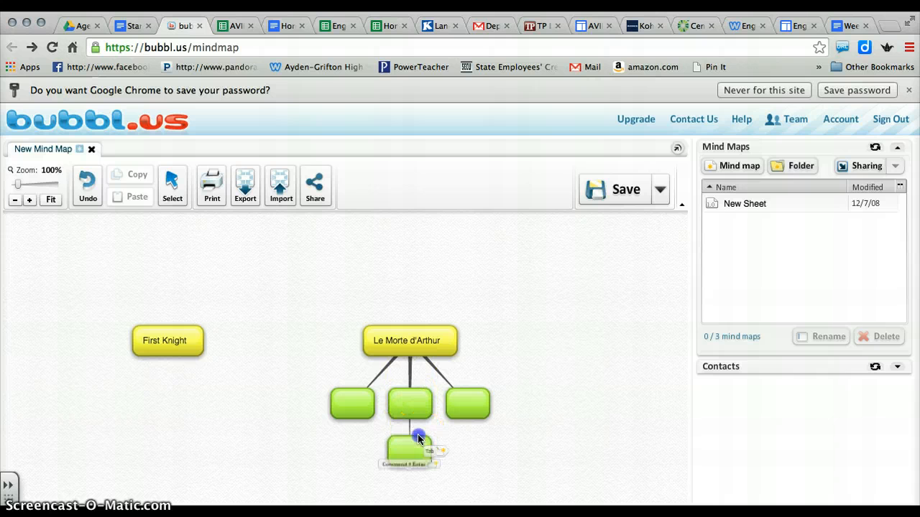
drag(418, 437, 533, 323)
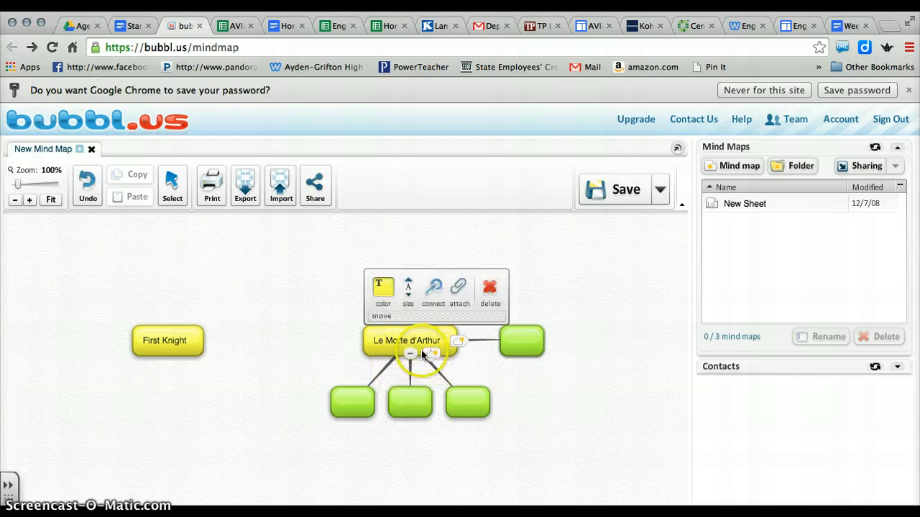
click(409, 416)
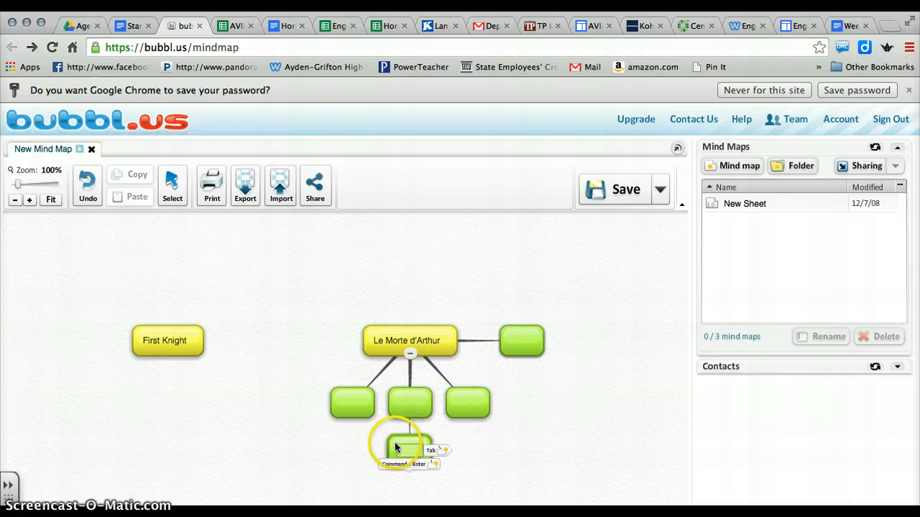
drag(396, 436, 461, 237)
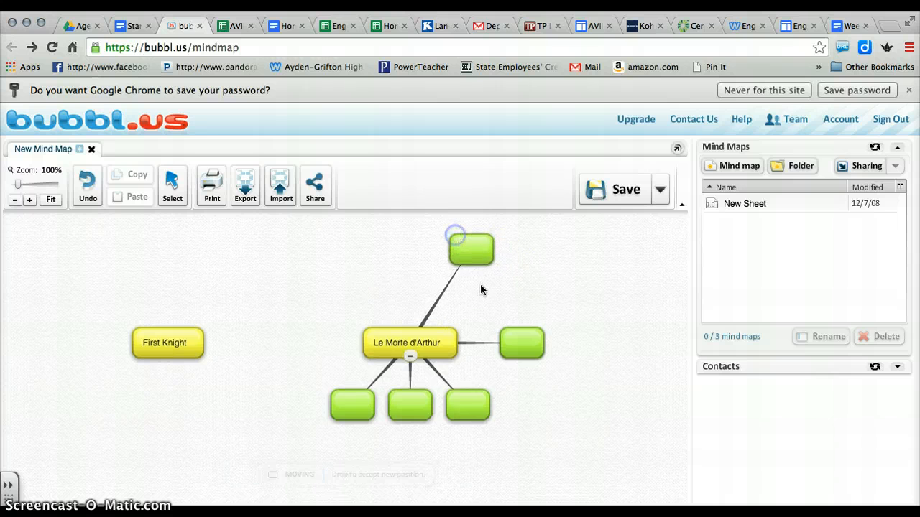
Spread the remaining Le Morte d'Arthur child bubbles in an arc around its right side and underneath it.
click(512, 339)
drag(504, 339, 512, 281)
click(467, 397)
drag(467, 393, 551, 365)
click(454, 400)
drag(455, 400, 518, 440)
click(418, 423)
drag(417, 423, 401, 466)
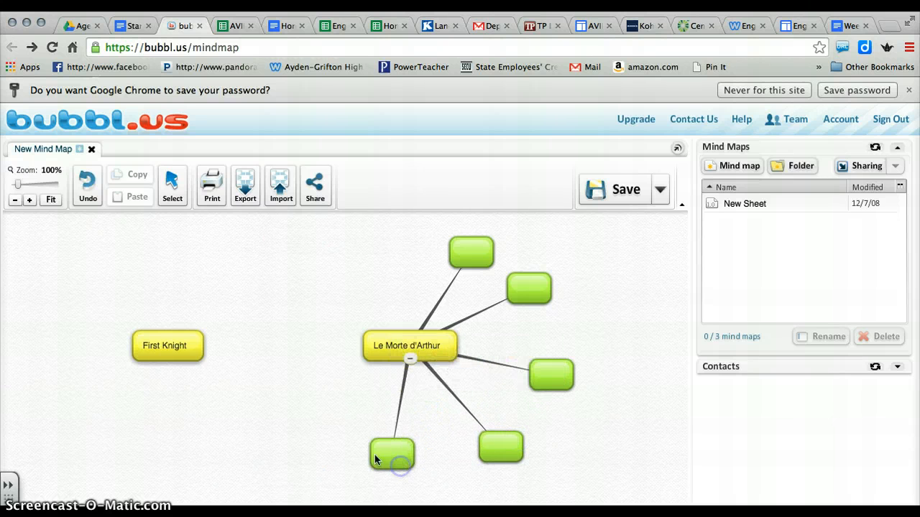
Add three blank child bubbles below the First Knight bubble.
click(147, 346)
click(147, 347)
click(168, 364)
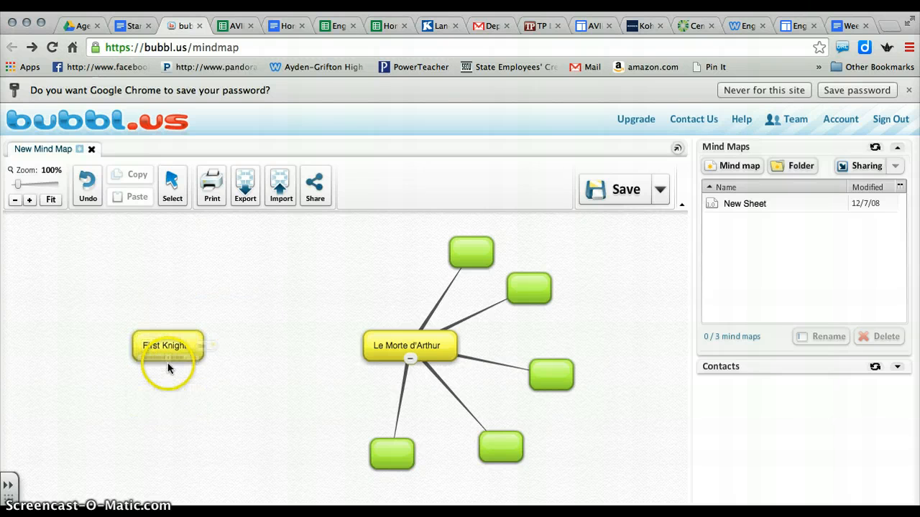
click(157, 362)
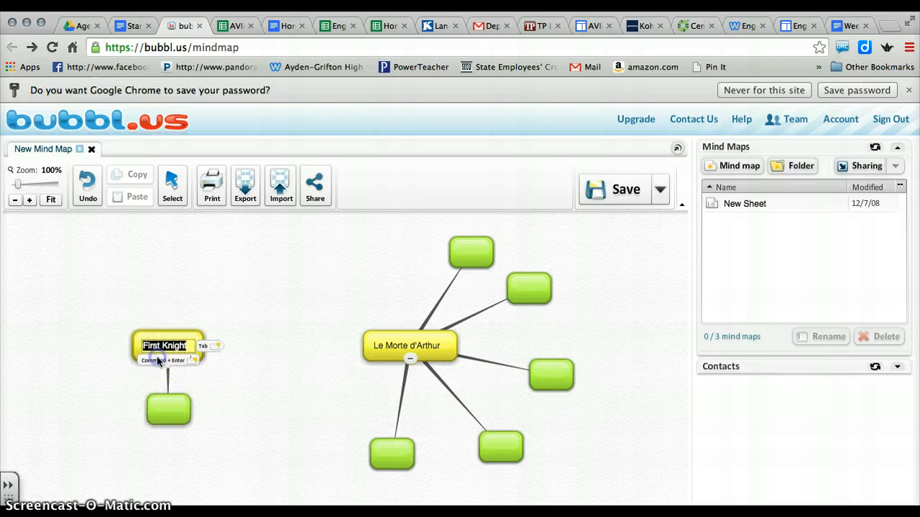
click(168, 365)
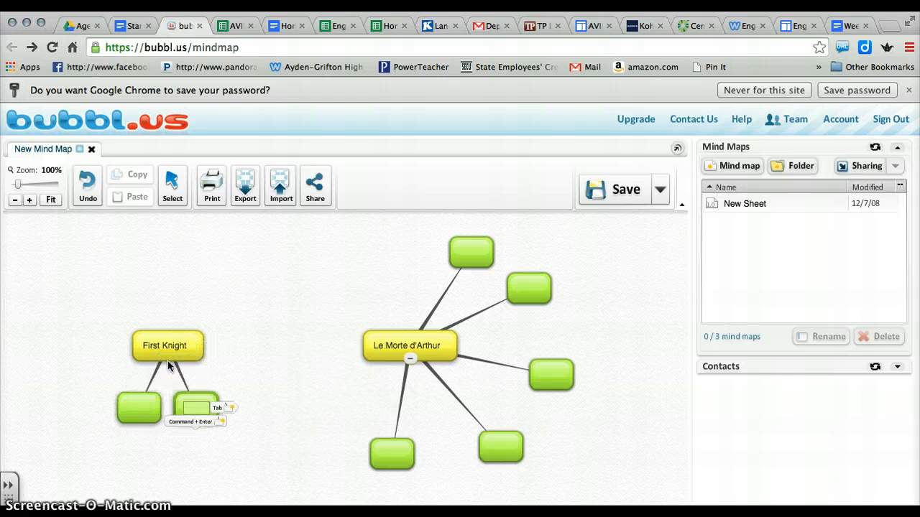
click(172, 354)
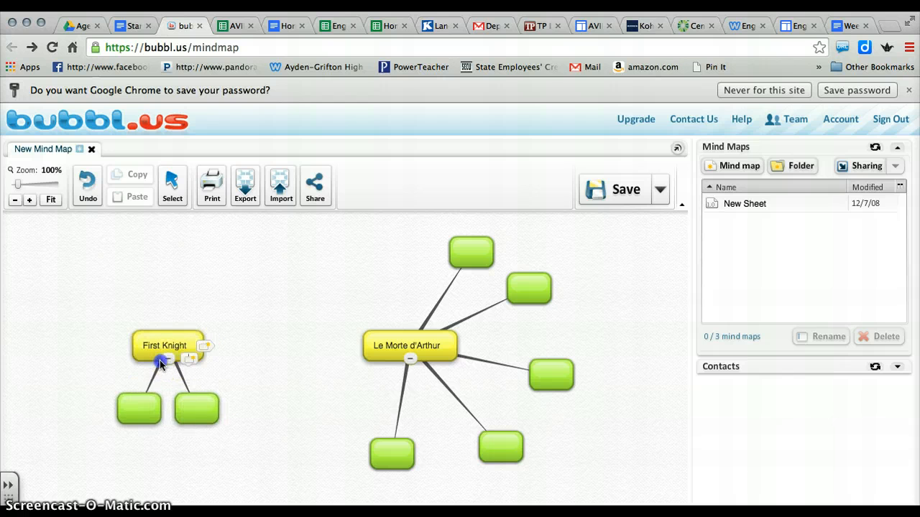
click(165, 362)
click(169, 359)
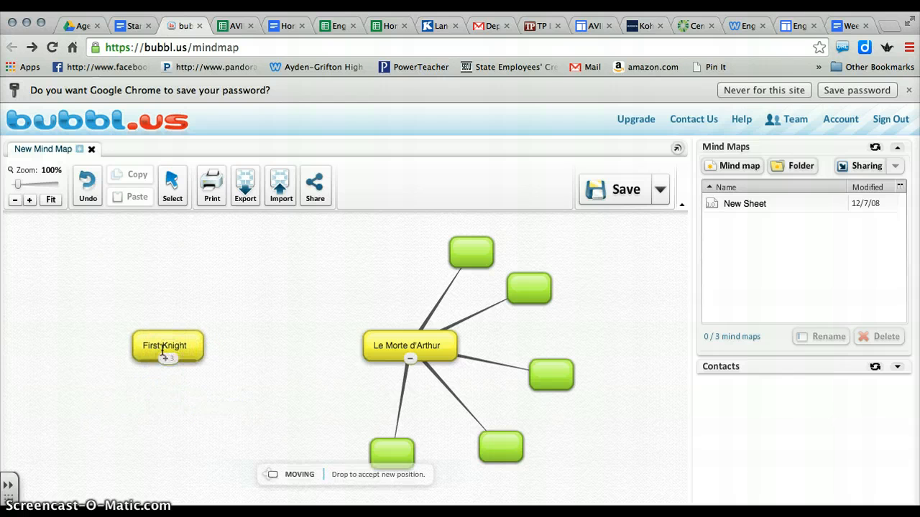
Add a fourth blank child bubble to First Knight and place it above and slightly left of its parent.
click(149, 348)
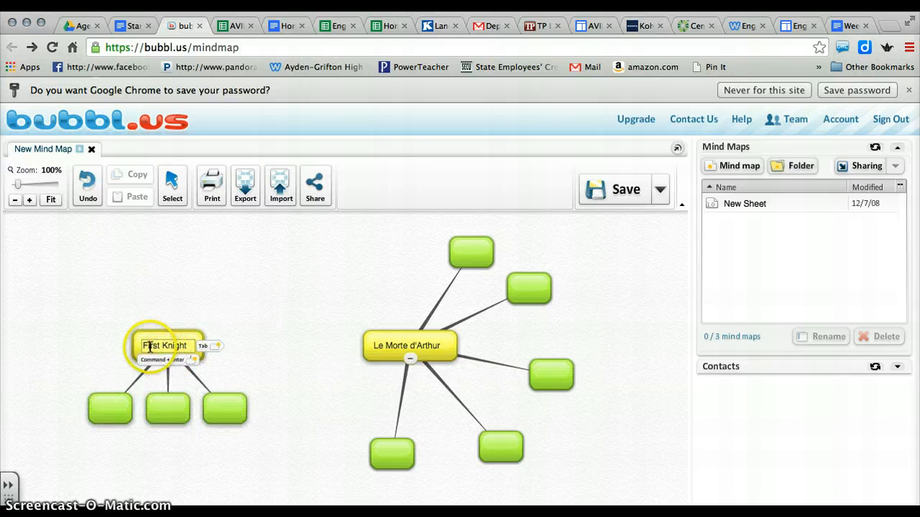
click(167, 361)
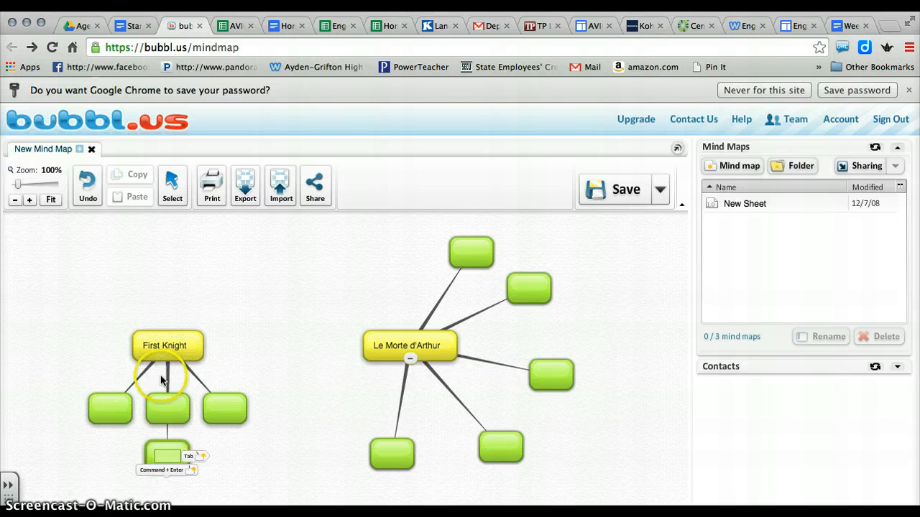
drag(152, 449, 115, 275)
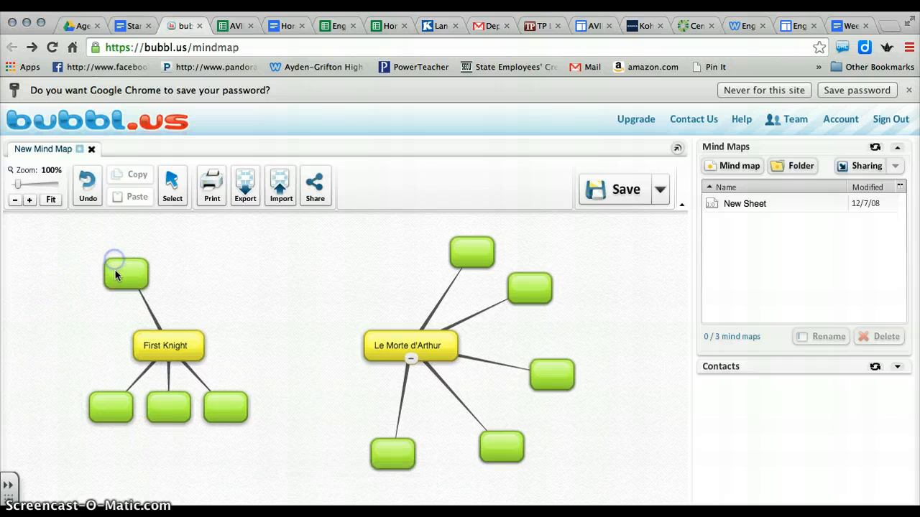
Add a fifth blank child bubble left of First Knight and move its lower-right child to the far lower left.
click(140, 346)
click(167, 361)
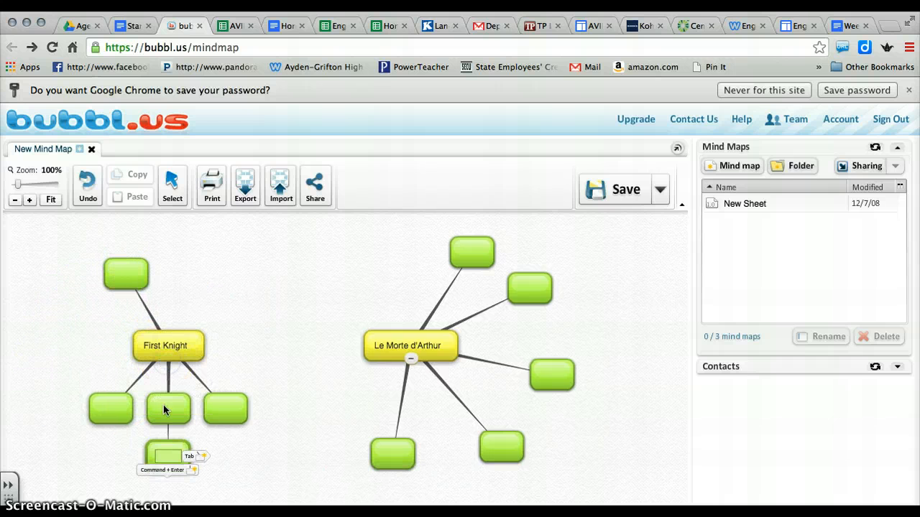
drag(153, 447, 82, 318)
click(101, 314)
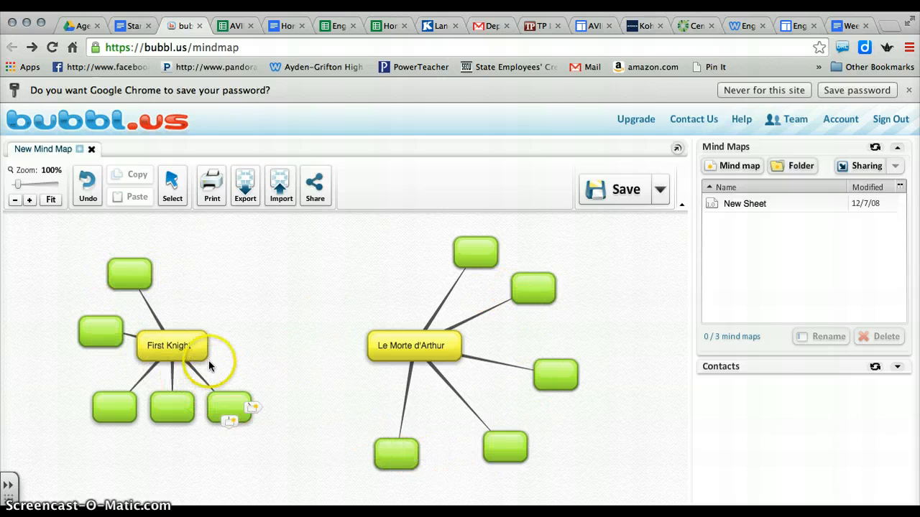
drag(211, 406, 34, 394)
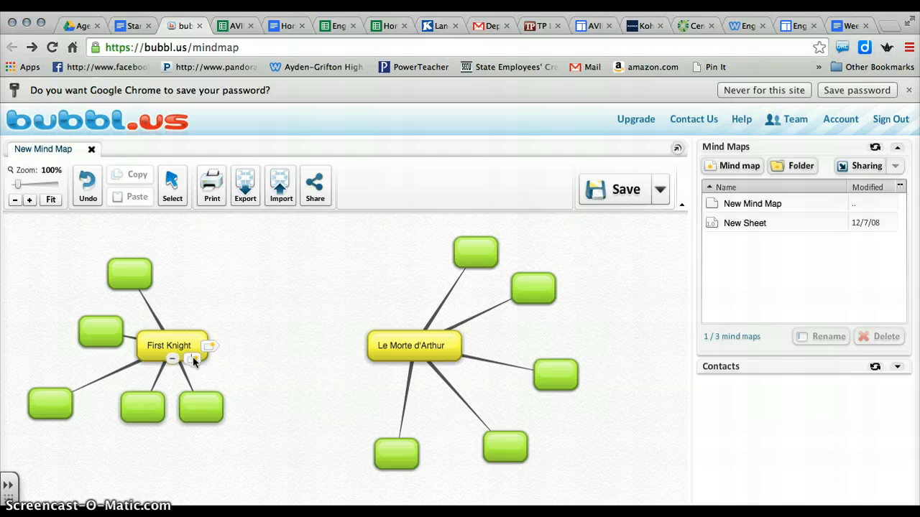
Add a blank First Knight child bubble above the gap between the two titles and connect it to Le Morte d'Arthur.
click(193, 358)
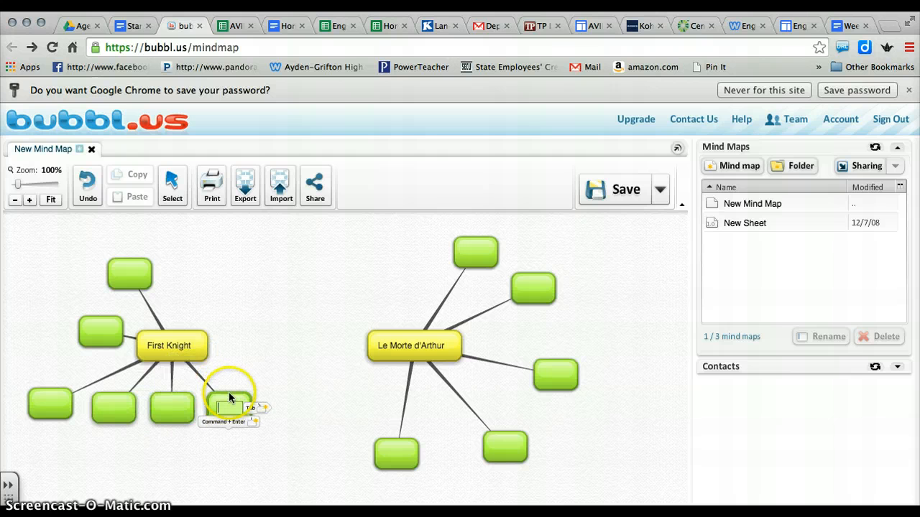
drag(230, 395, 300, 236)
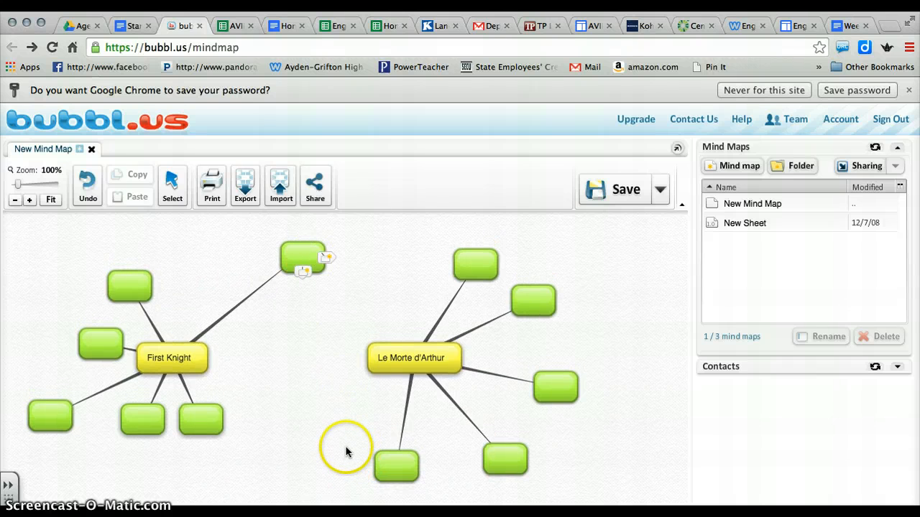
mouse_move(391, 352)
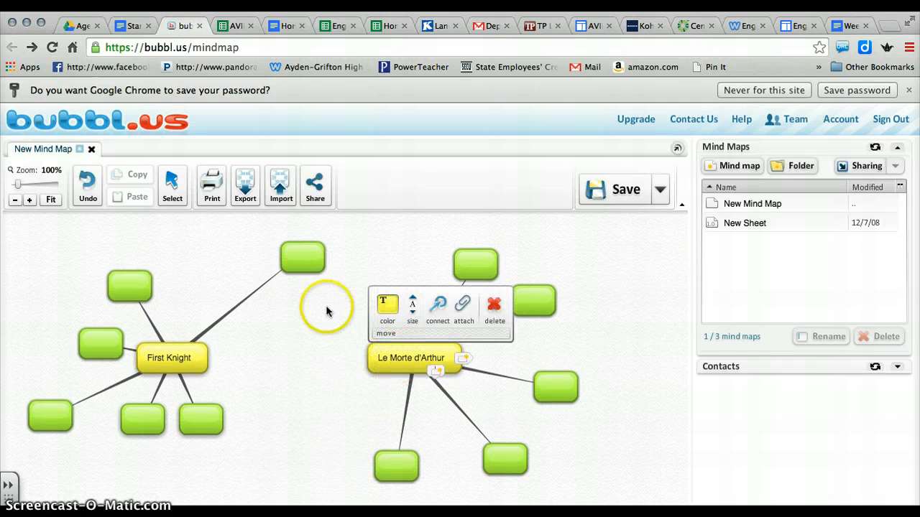
mouse_move(294, 253)
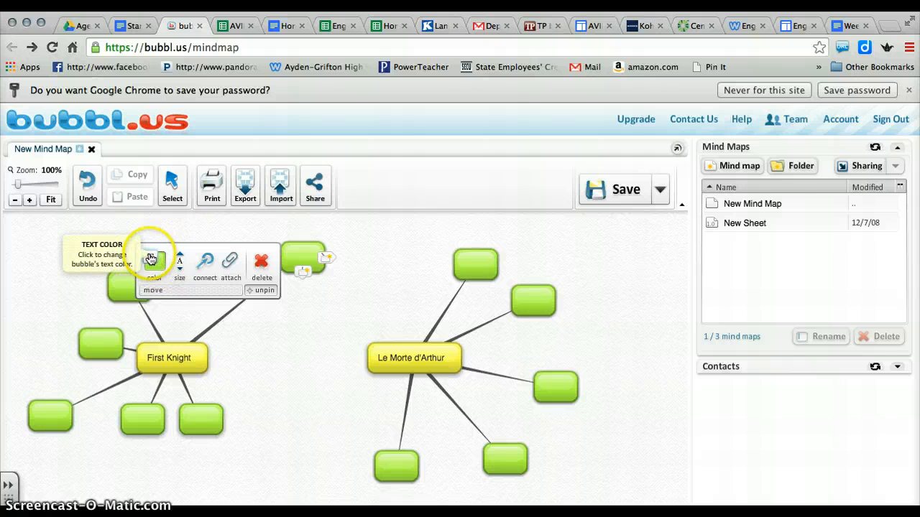
click(205, 265)
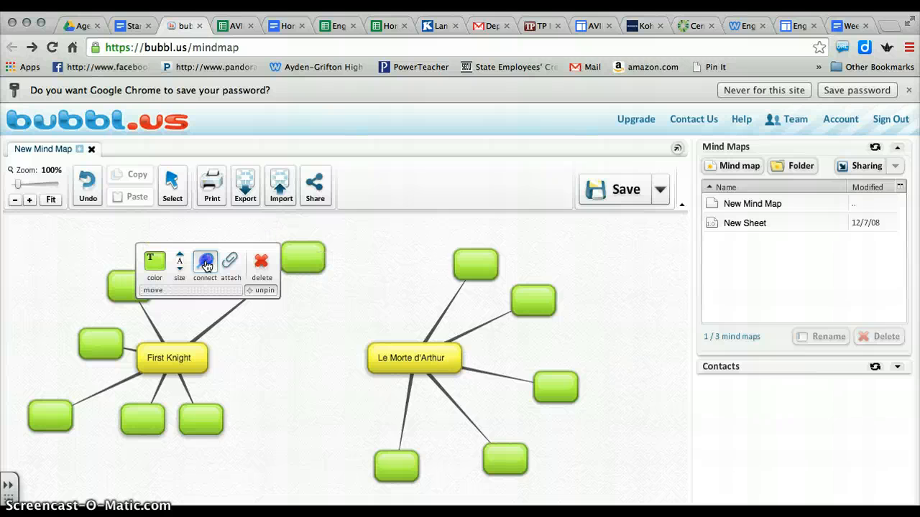
drag(208, 264, 411, 313)
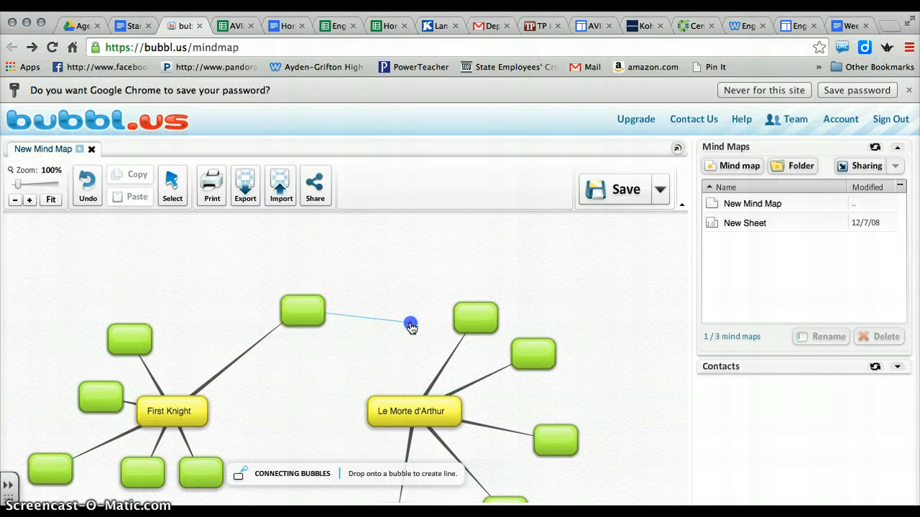
drag(399, 403, 395, 411)
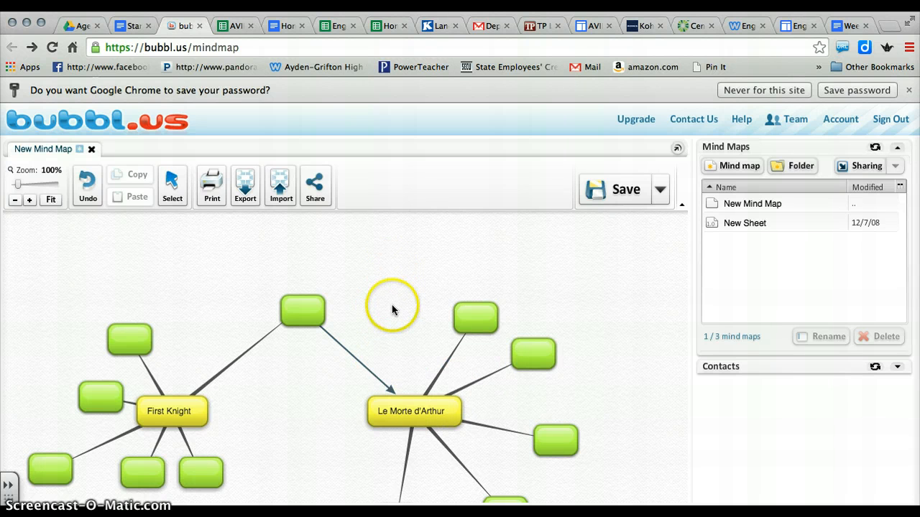
Add a blank First Knight child bubble directly below the top shared bubble and connect it to Le Morte d'Arthur.
double_click(187, 406)
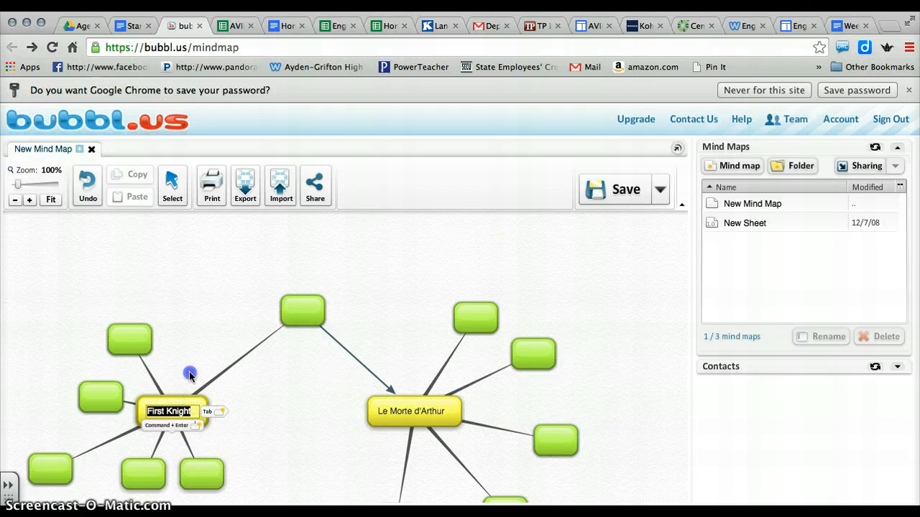
click(190, 374)
mouse_move(189, 401)
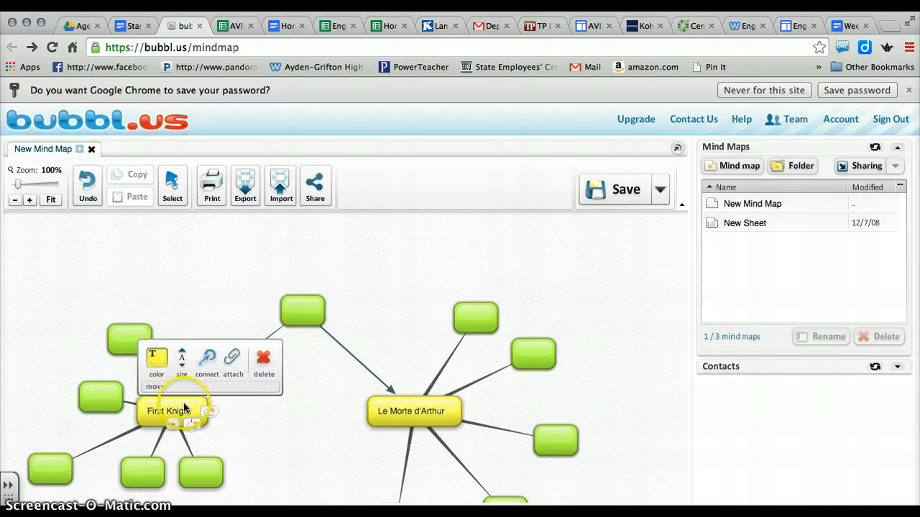
click(194, 424)
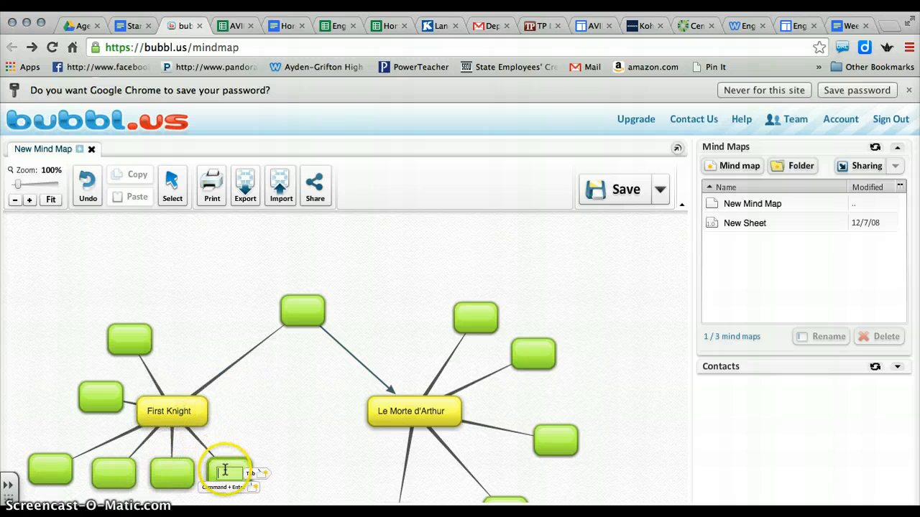
drag(230, 468, 302, 354)
mouse_move(301, 359)
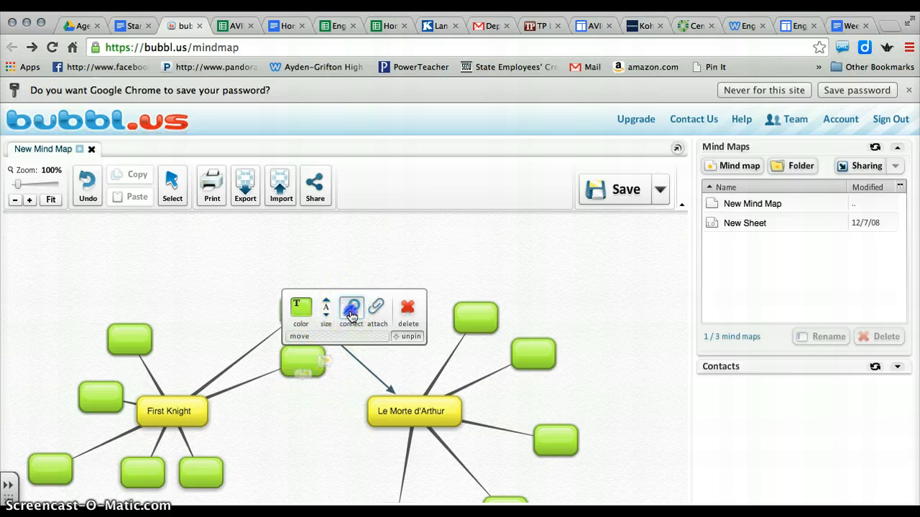
drag(352, 310, 383, 415)
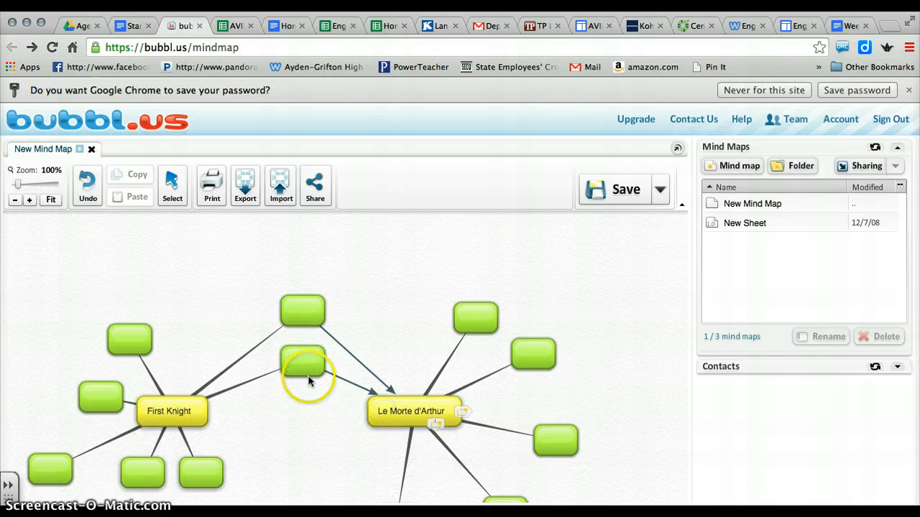
Add a third shared bubble from First Knight midway between the two titles and connect it to Le Morte d'Arthur.
mouse_move(196, 407)
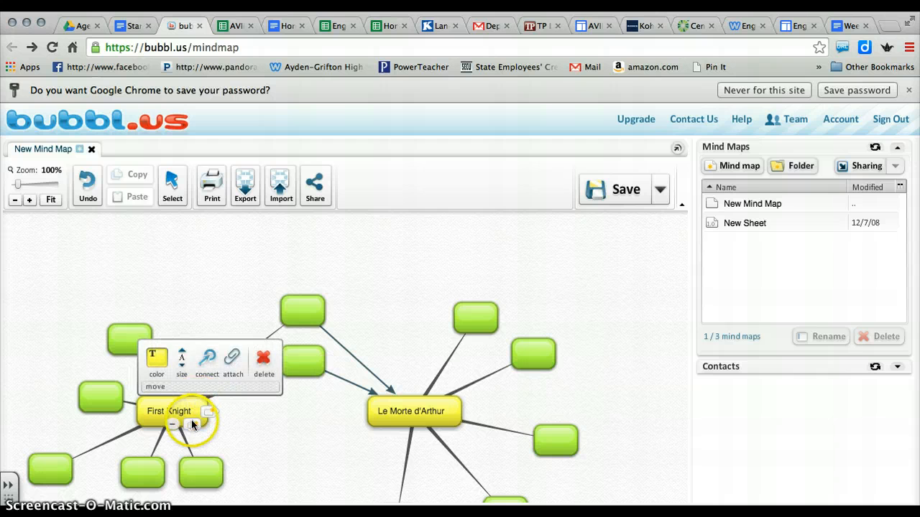
click(192, 425)
drag(224, 463, 292, 409)
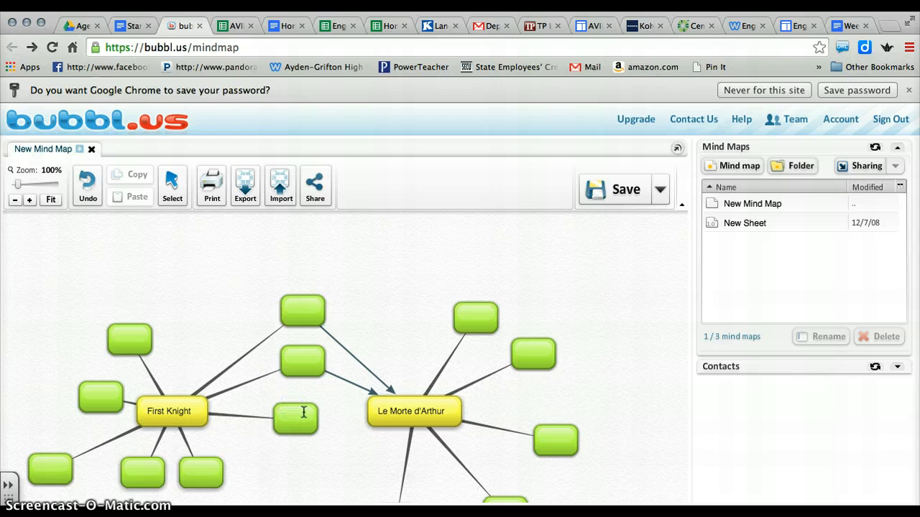
mouse_move(304, 417)
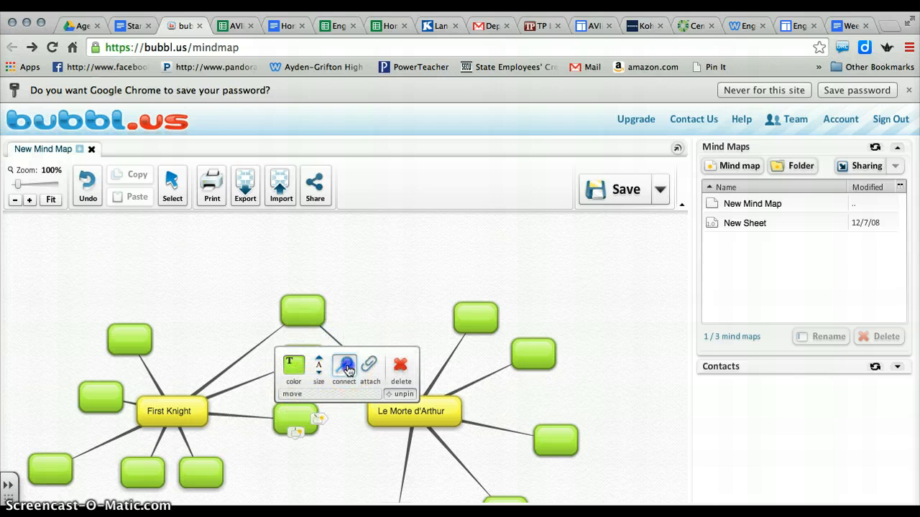
drag(346, 370, 384, 424)
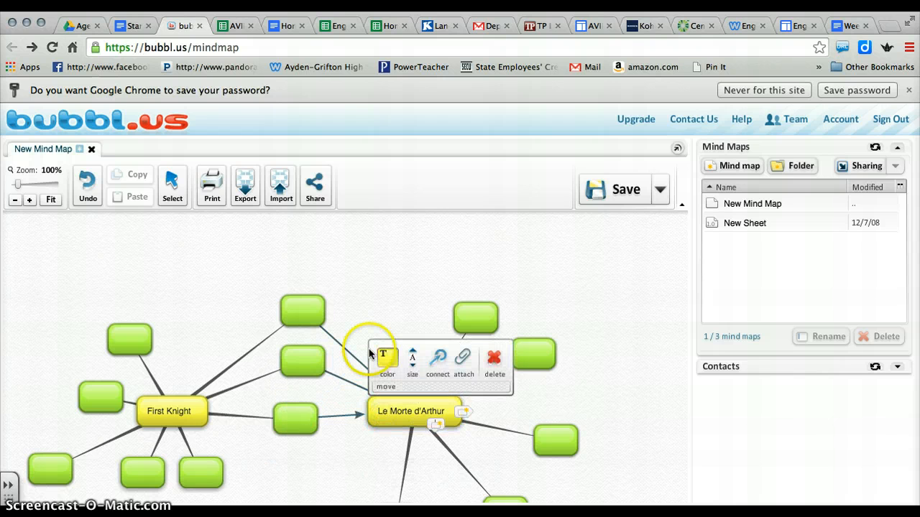
Add a fourth shared bubble from First Knight, below the middle one, and connect it to Le Morte d'Arthur.
scroll(332, 296, down, 3)
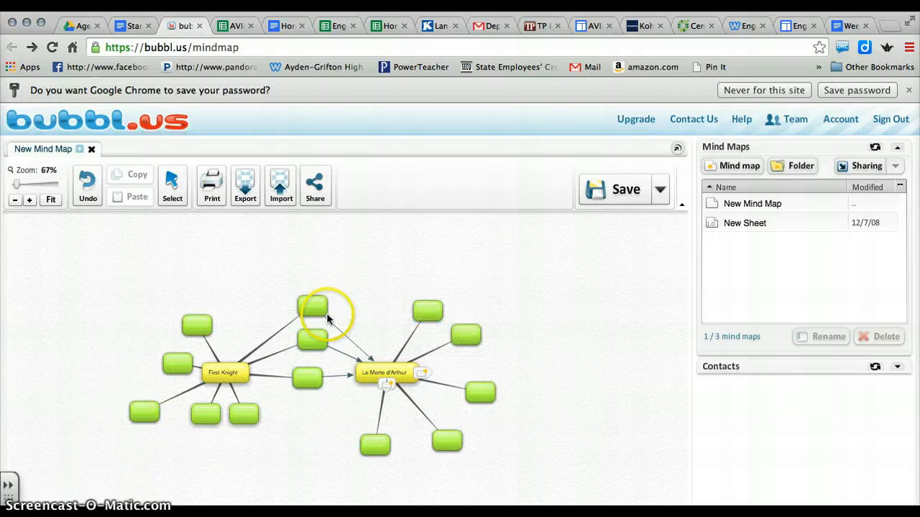
mouse_move(236, 370)
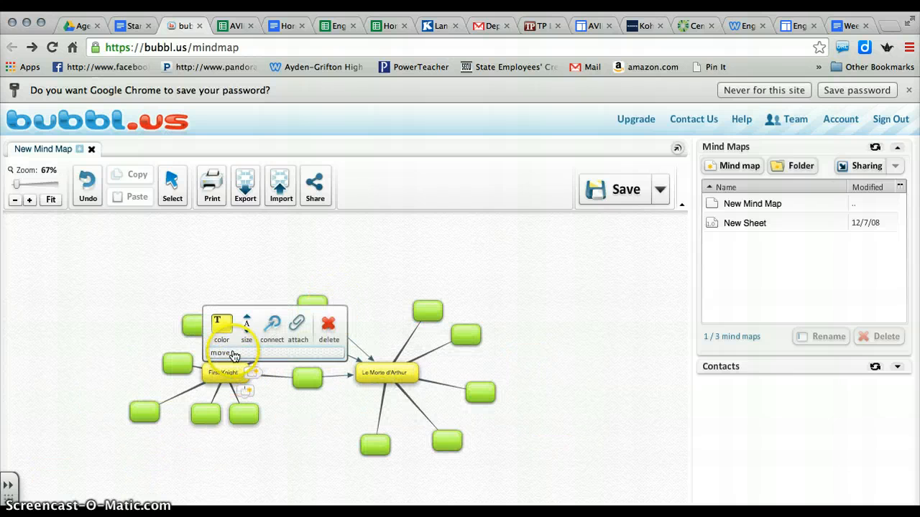
click(245, 389)
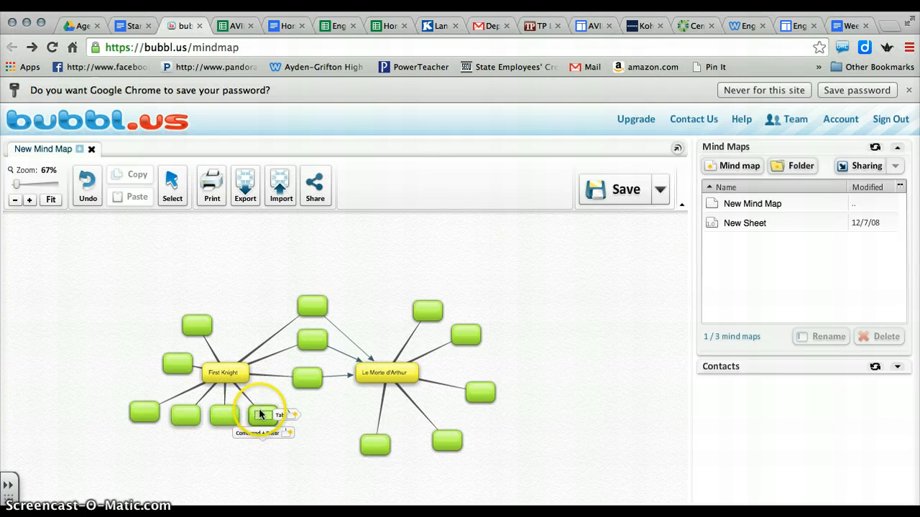
drag(260, 415, 305, 410)
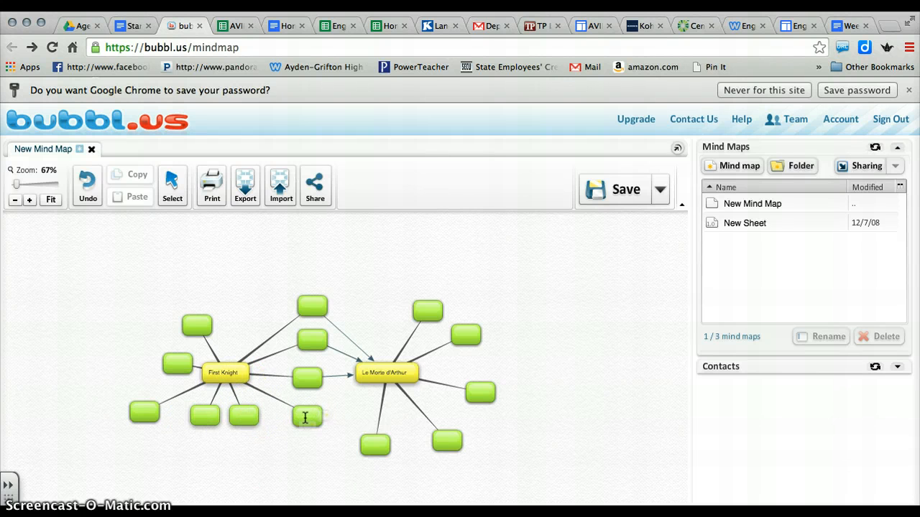
mouse_move(307, 406)
drag(363, 370, 386, 374)
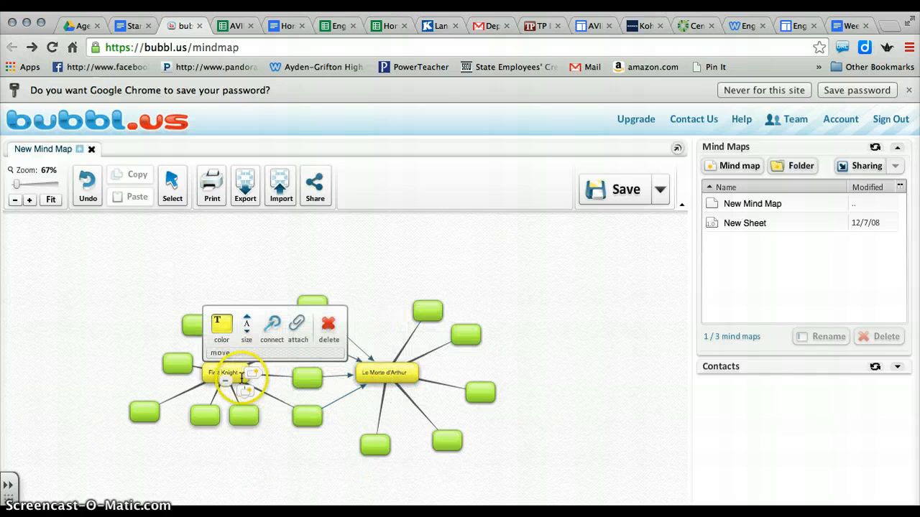
Add a fifth shared bubble from First Knight at the bottom of the shared column and connect it to Le Morte d'Arthur.
click(245, 390)
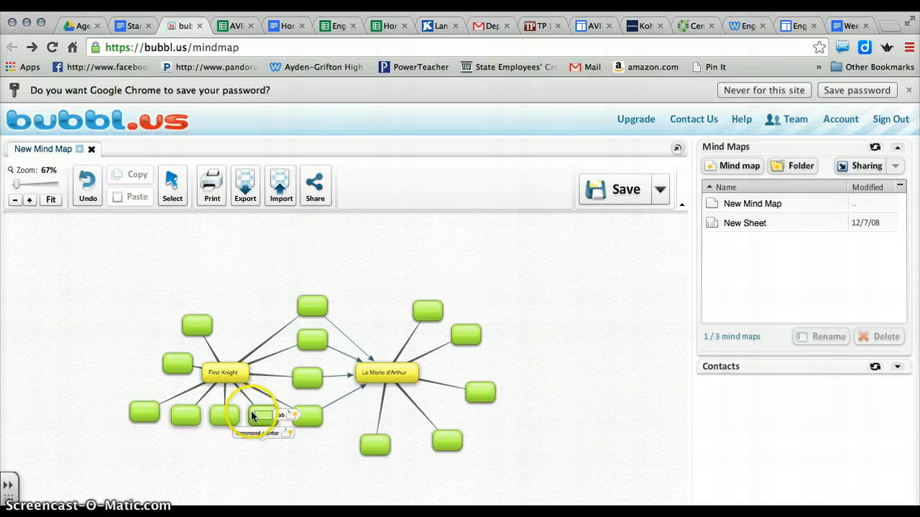
drag(252, 416, 291, 453)
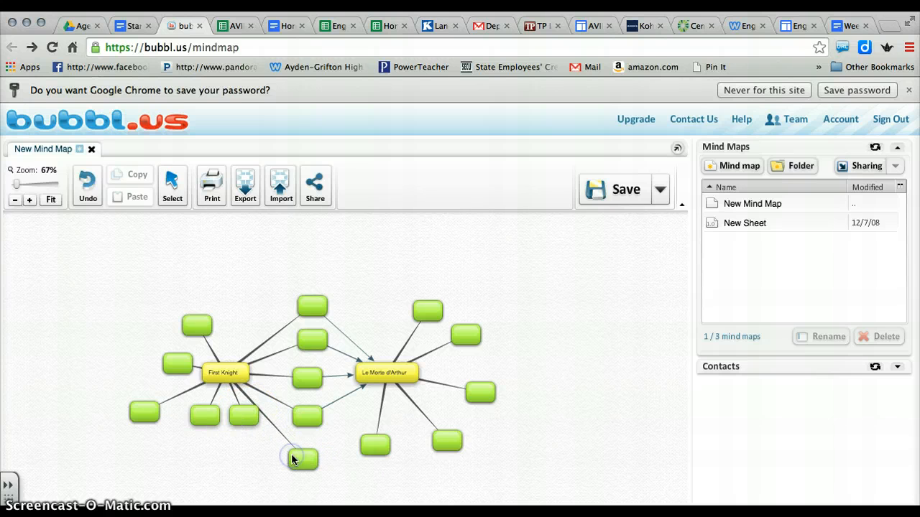
mouse_move(295, 455)
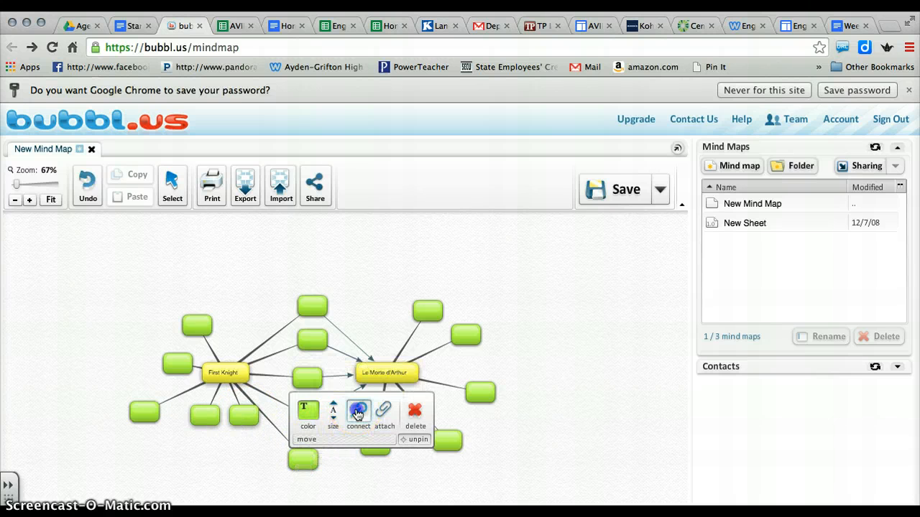
drag(357, 413, 375, 383)
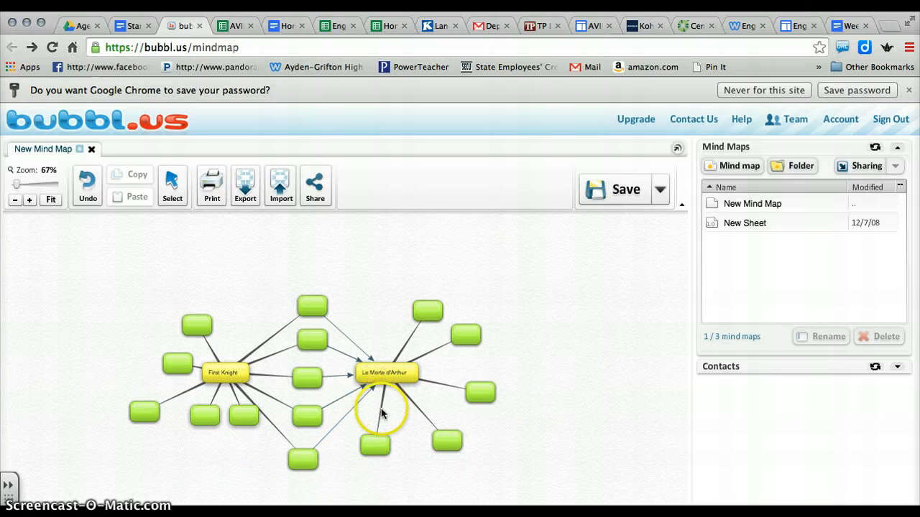
Change the background color of the top shared bubble to dark red.
mouse_move(471, 332)
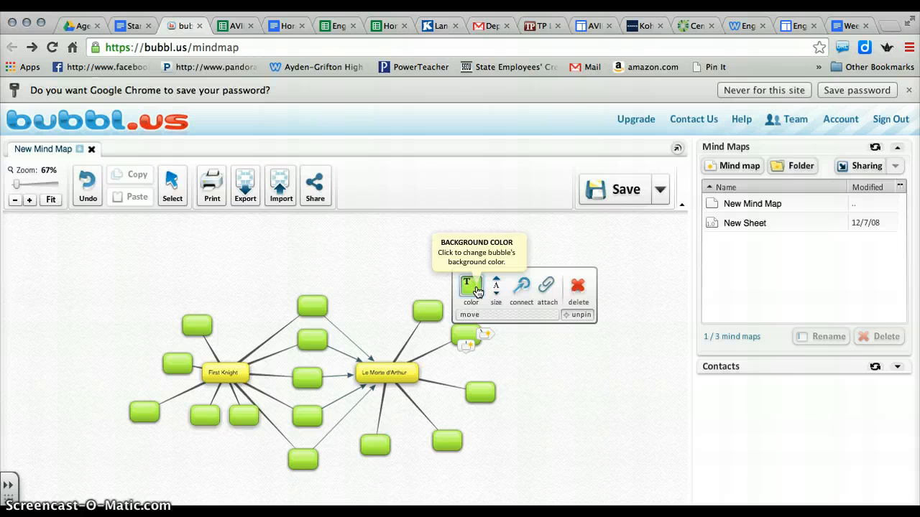
click(29, 200)
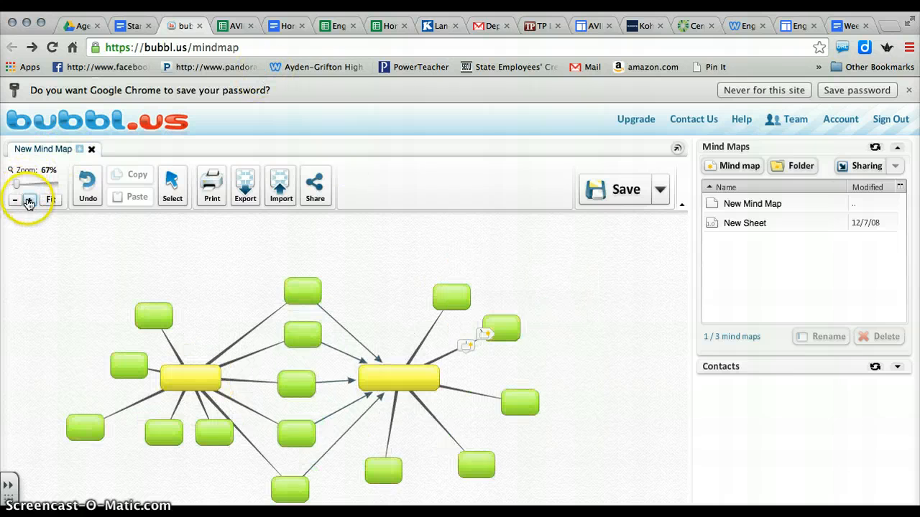
click(29, 199)
click(28, 200)
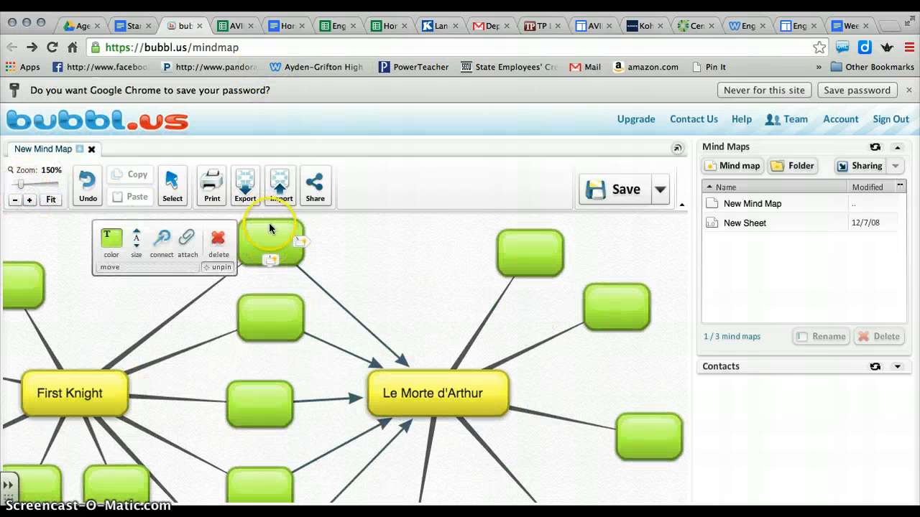
mouse_move(260, 309)
mouse_move(260, 224)
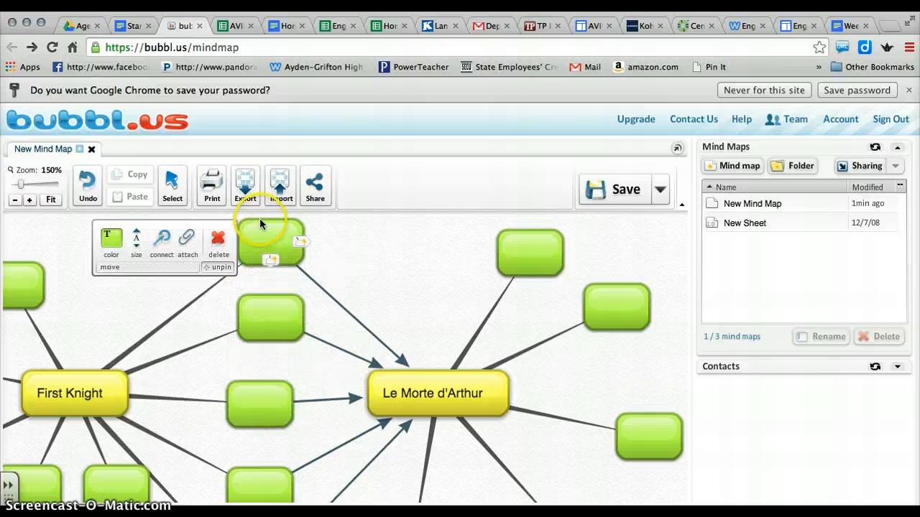
click(115, 236)
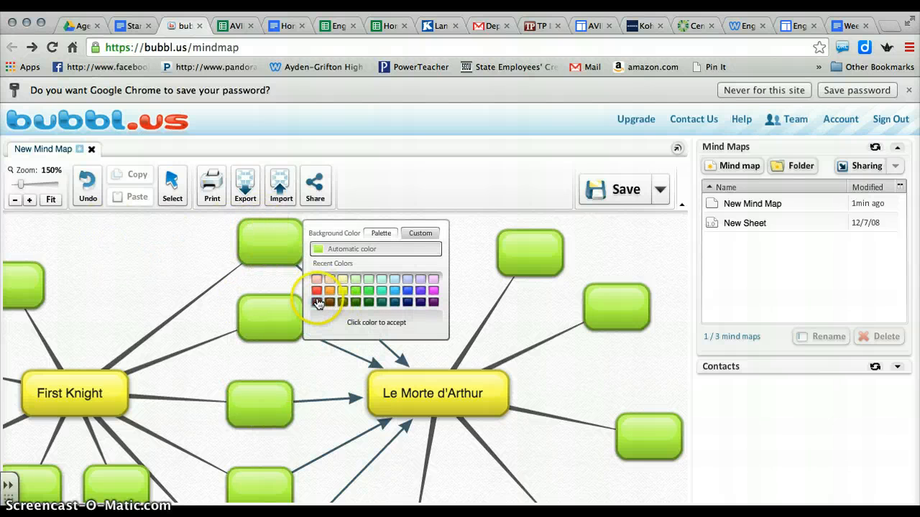
click(317, 304)
Change the background color of the second and third shared bubbles to the same dark red.
mouse_move(267, 308)
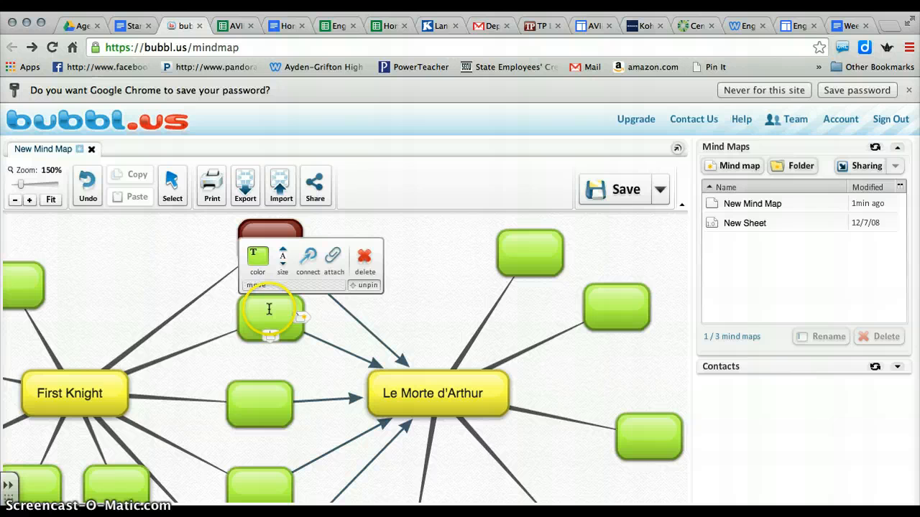
click(258, 263)
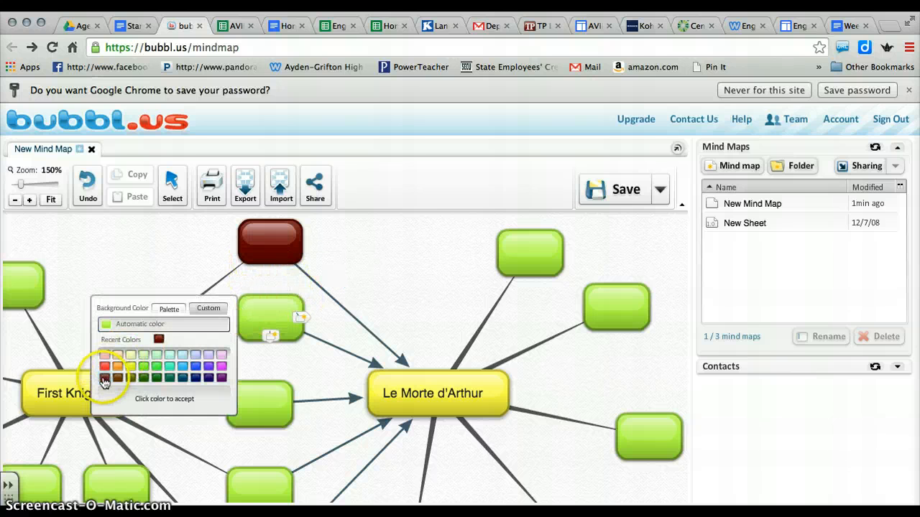
click(103, 373)
mouse_move(147, 372)
mouse_move(235, 394)
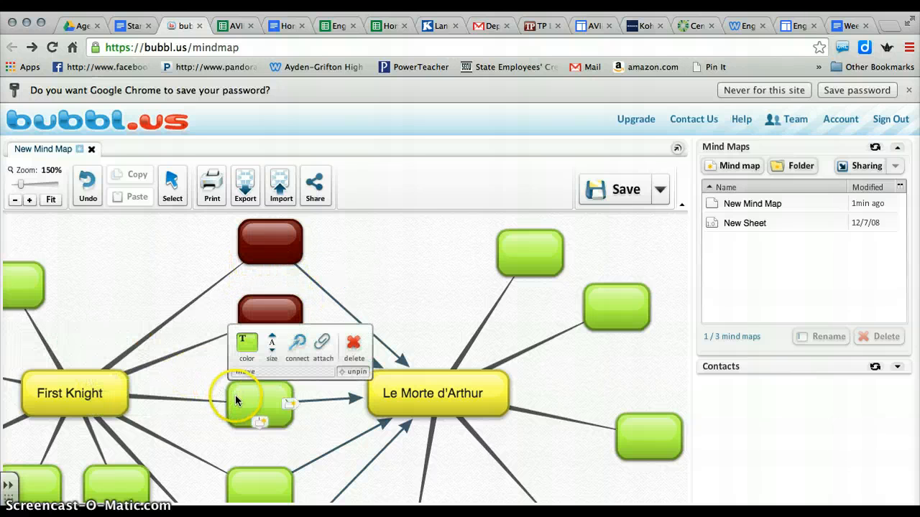
click(244, 352)
click(242, 343)
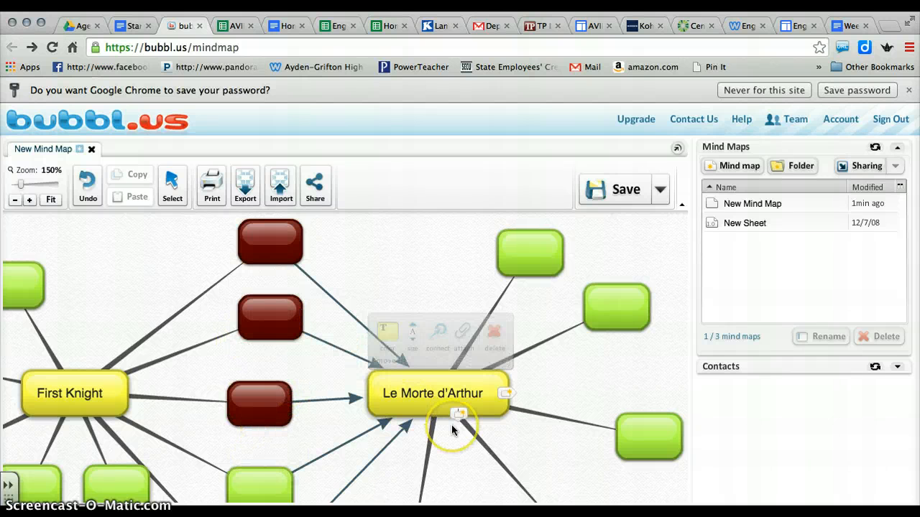
Change the background color of the two lowest shared bubbles to dark red.
click(15, 200)
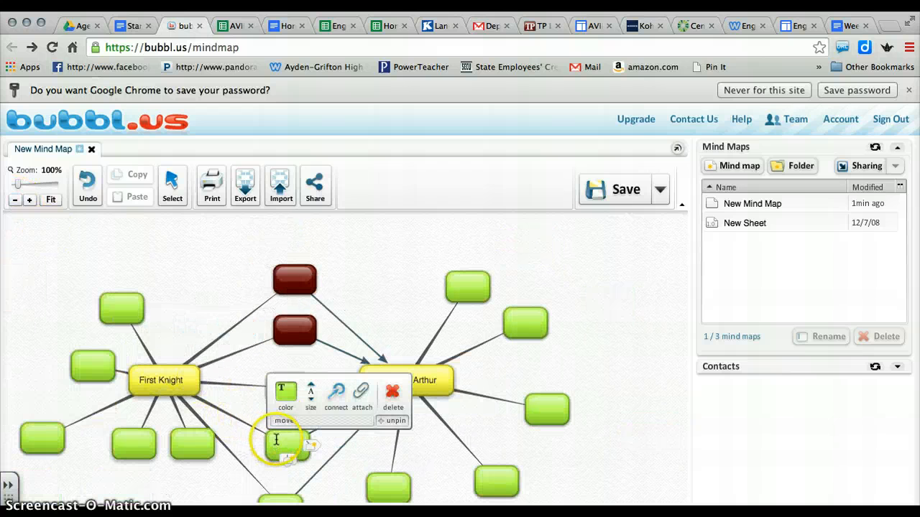
click(285, 392)
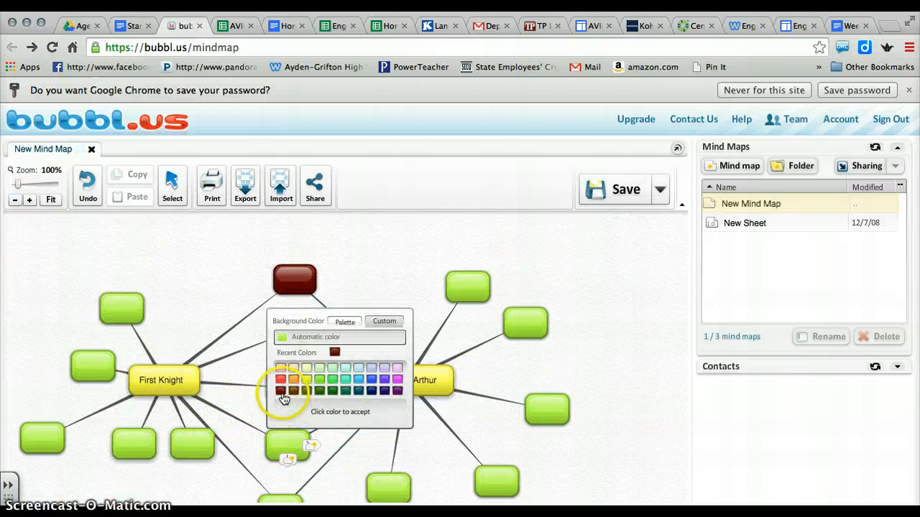
click(280, 391)
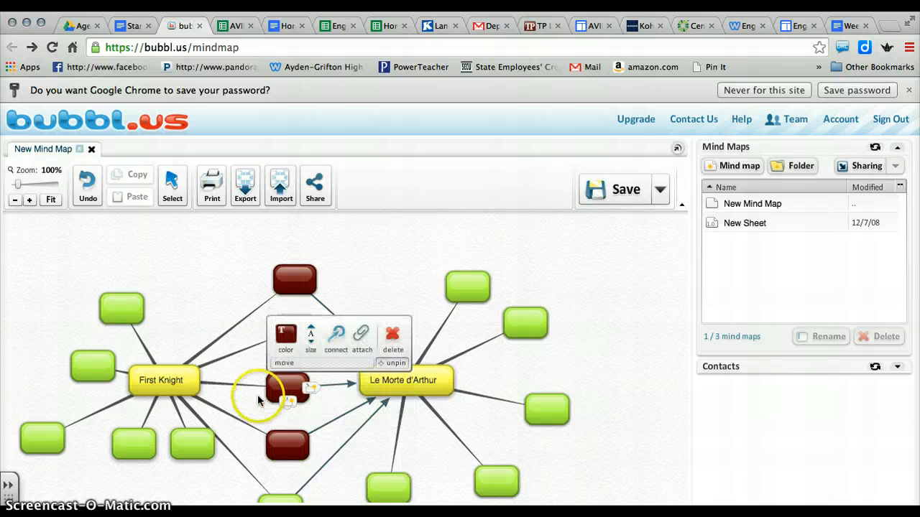
click(280, 498)
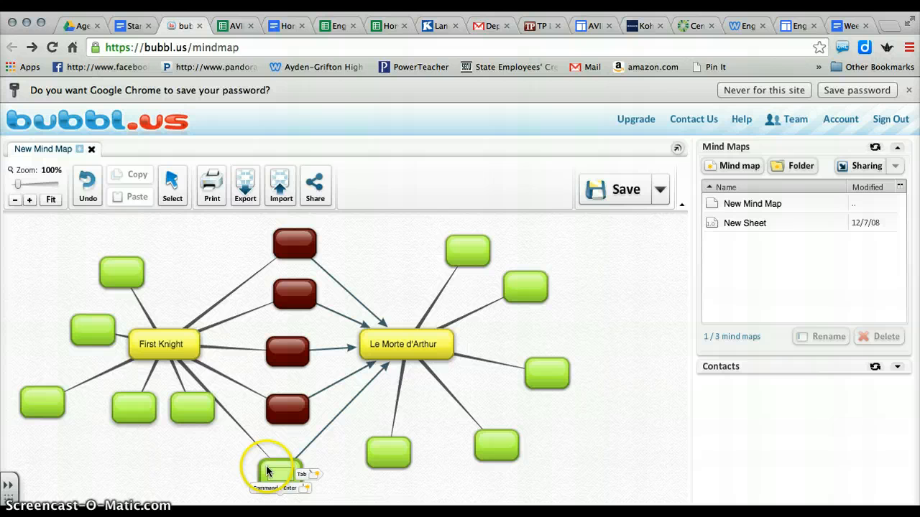
click(237, 470)
mouse_move(275, 474)
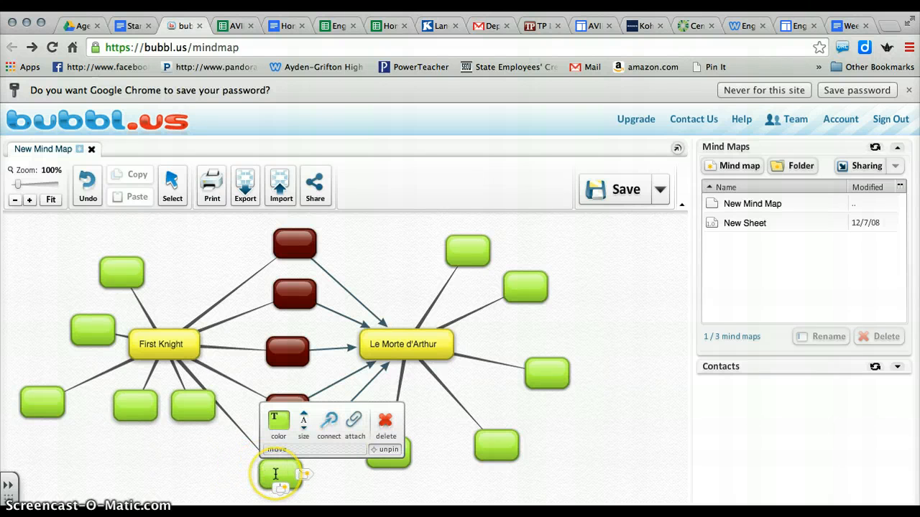
click(285, 427)
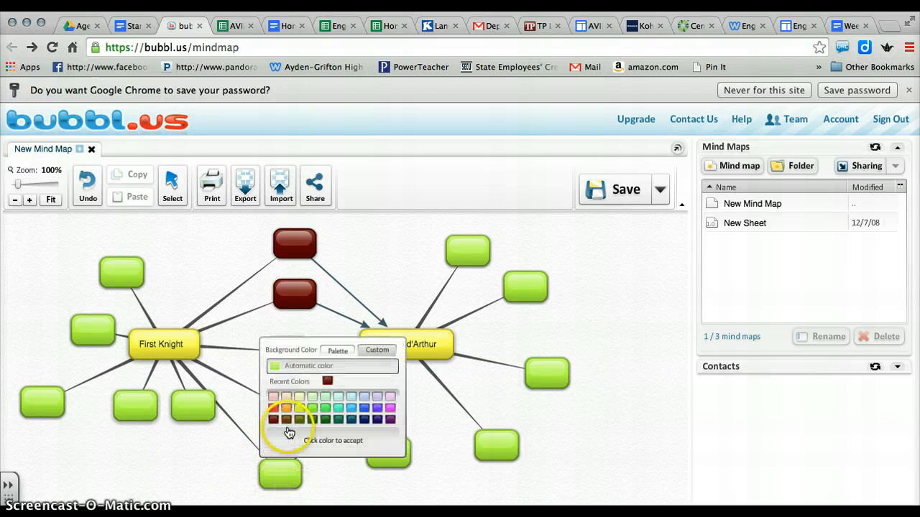
click(273, 419)
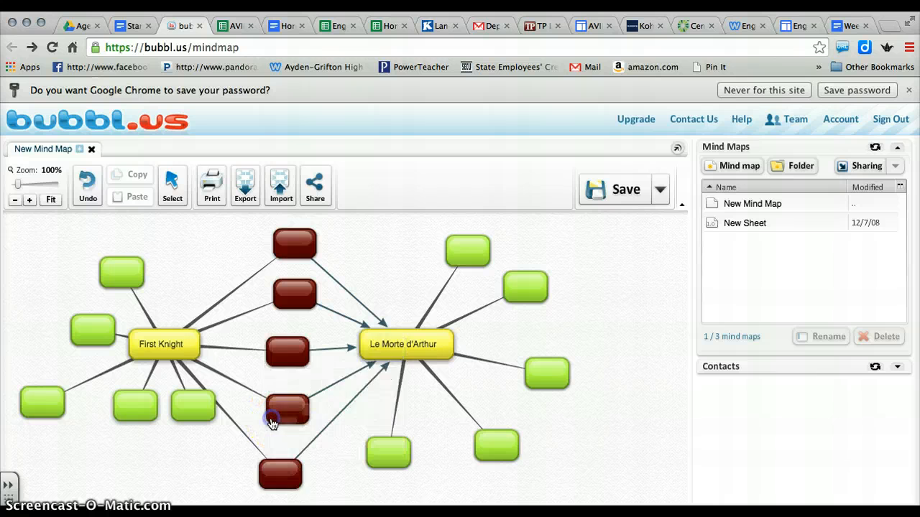
click(274, 472)
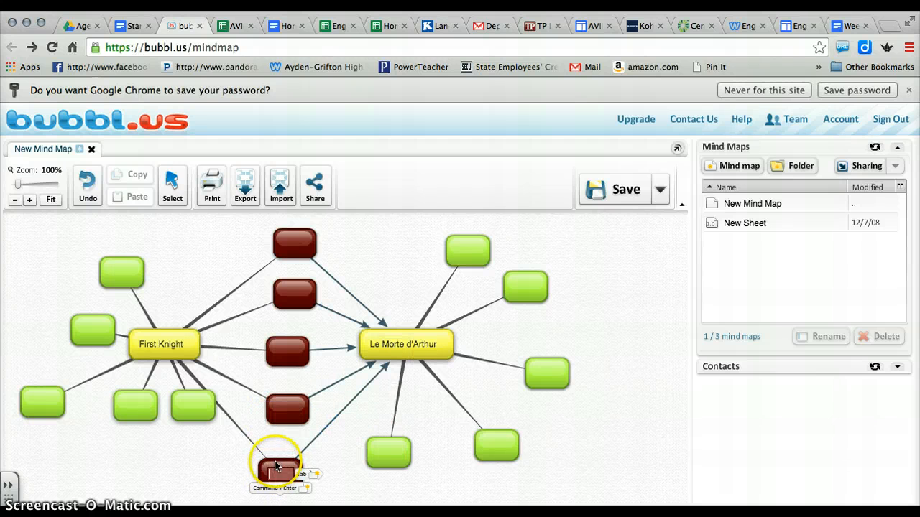
click(278, 431)
mouse_move(284, 465)
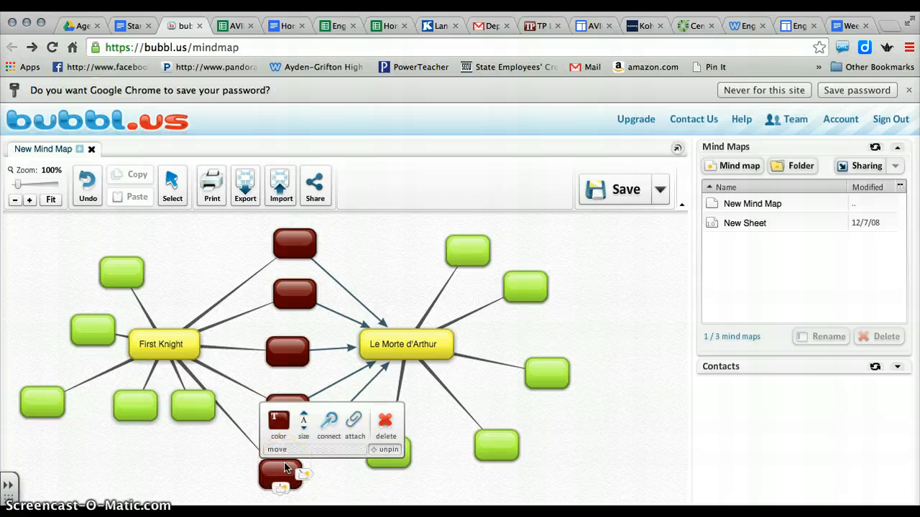
click(328, 472)
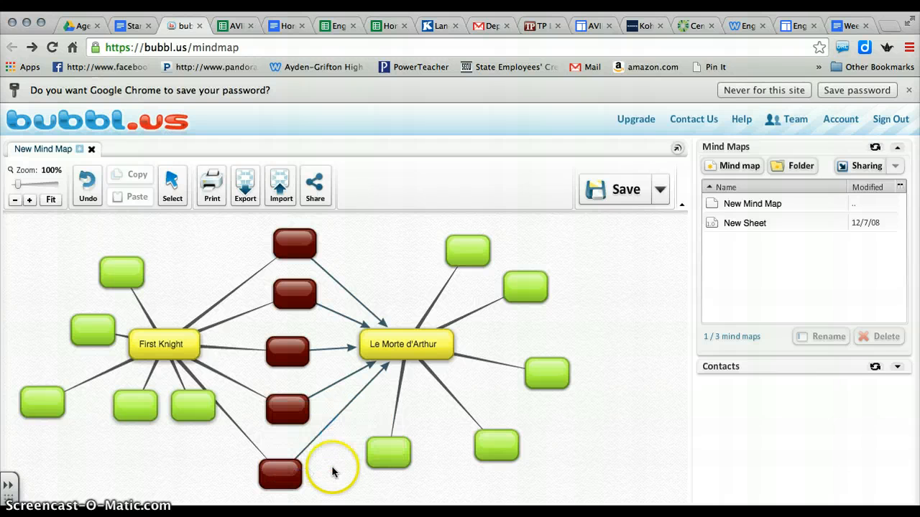
mouse_move(163, 417)
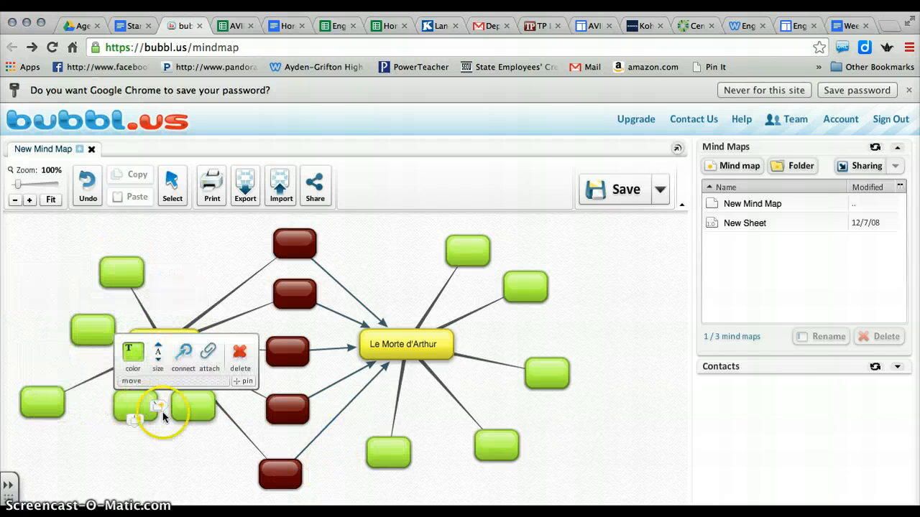
mouse_move(393, 465)
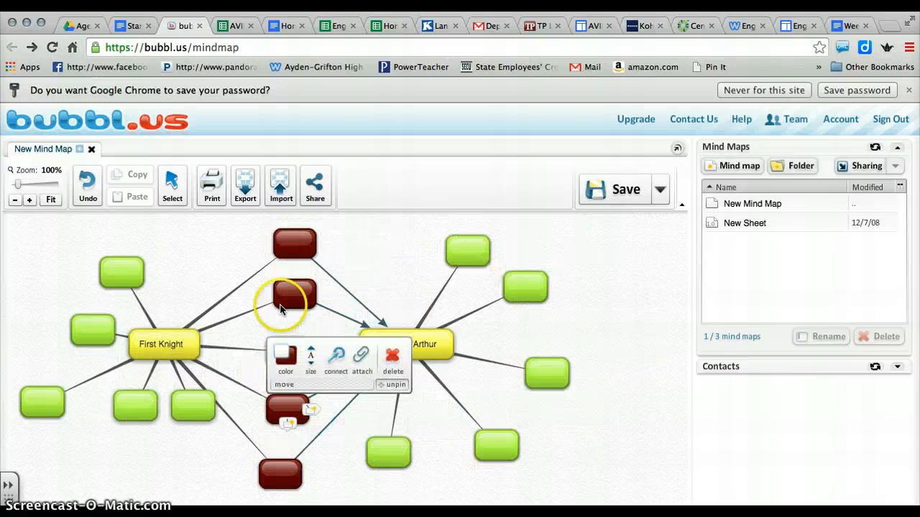
mouse_move(281, 309)
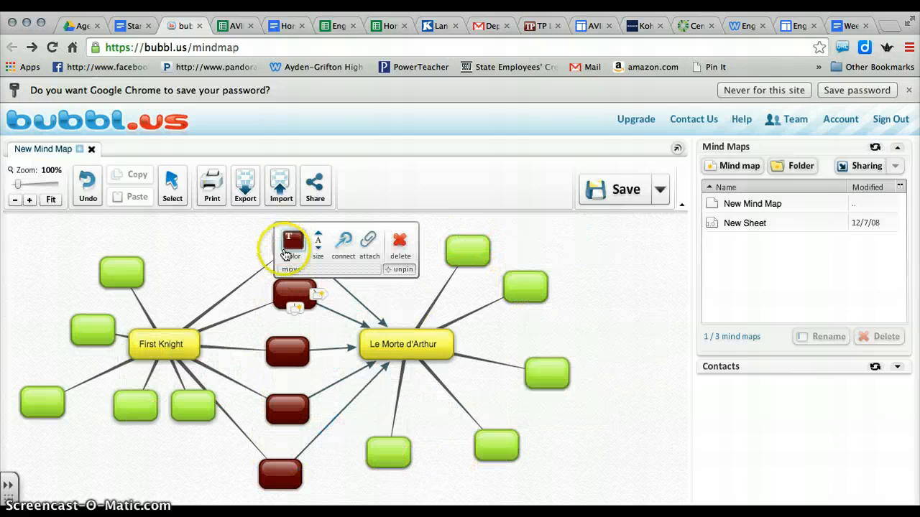
click(191, 234)
click(197, 237)
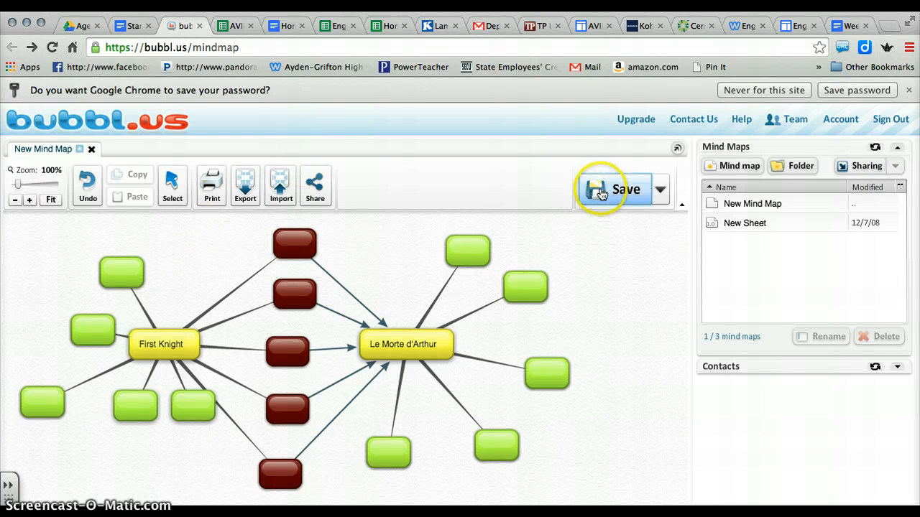
Save the mind map and export the entire map as a JPG image.
click(626, 190)
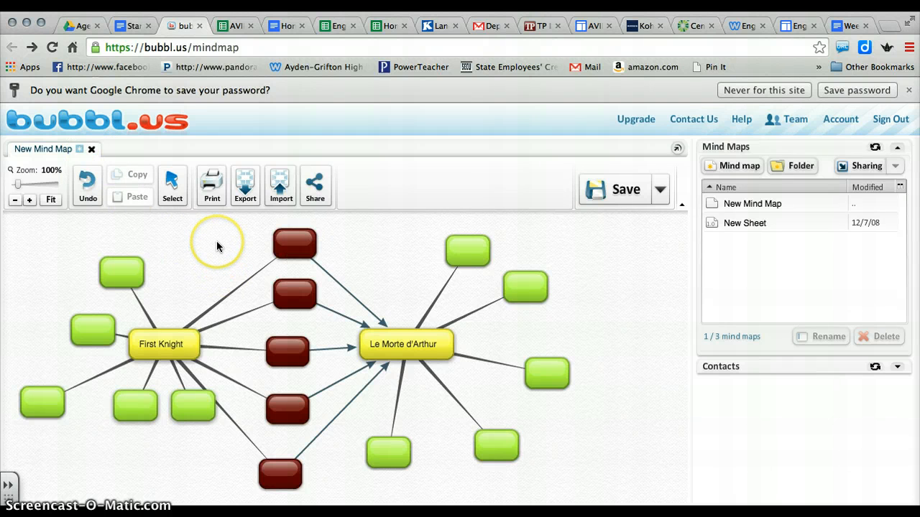
click(244, 193)
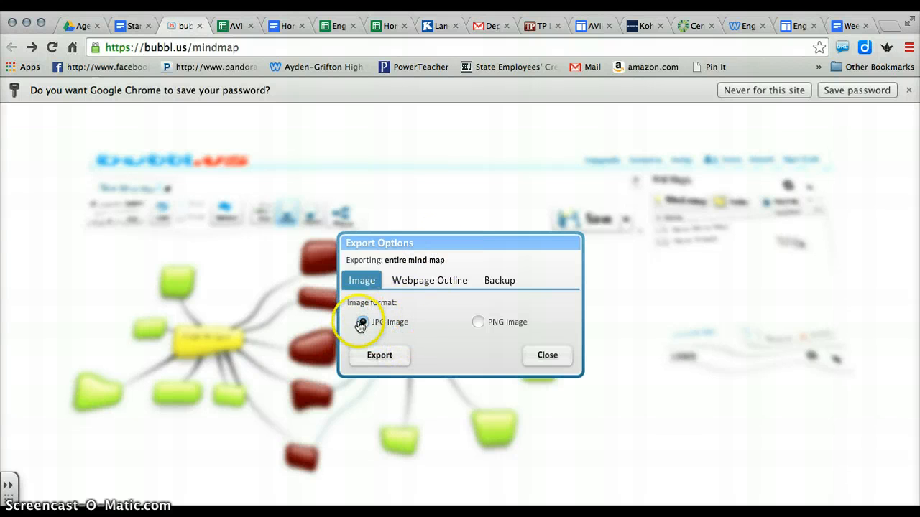
click(379, 355)
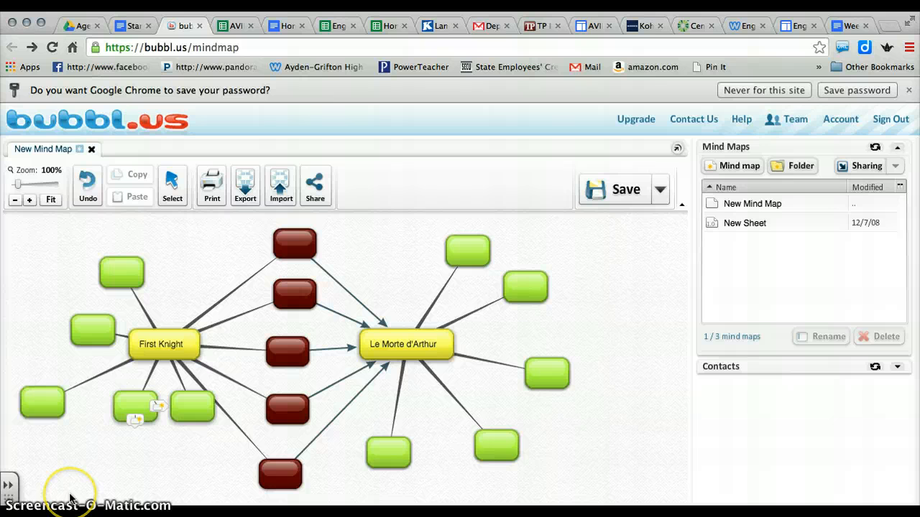
mouse_move(477, 234)
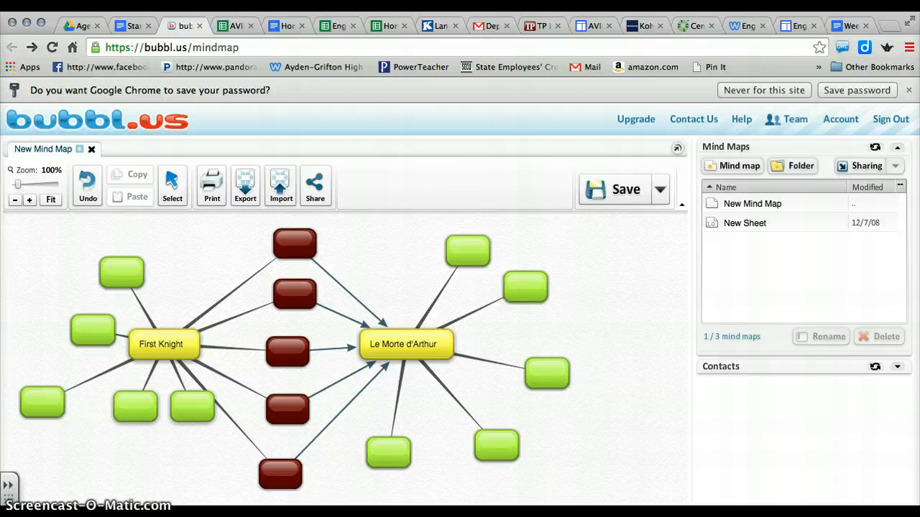
Switch to Google Drive and create a new text document in My Drive.
click(76, 25)
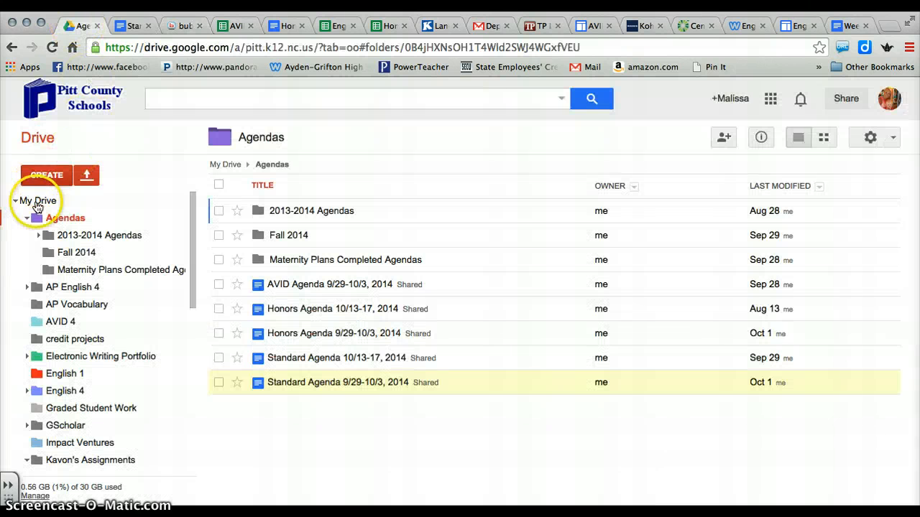
click(38, 203)
click(47, 177)
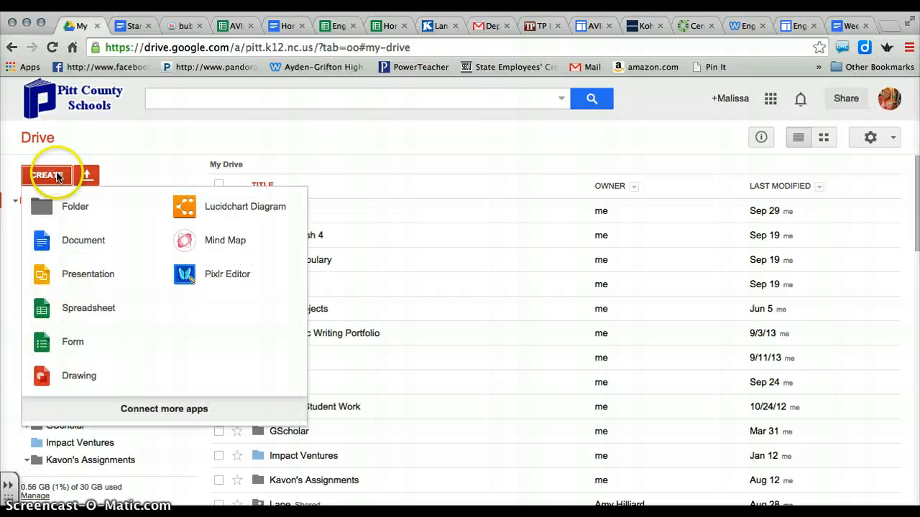
click(107, 244)
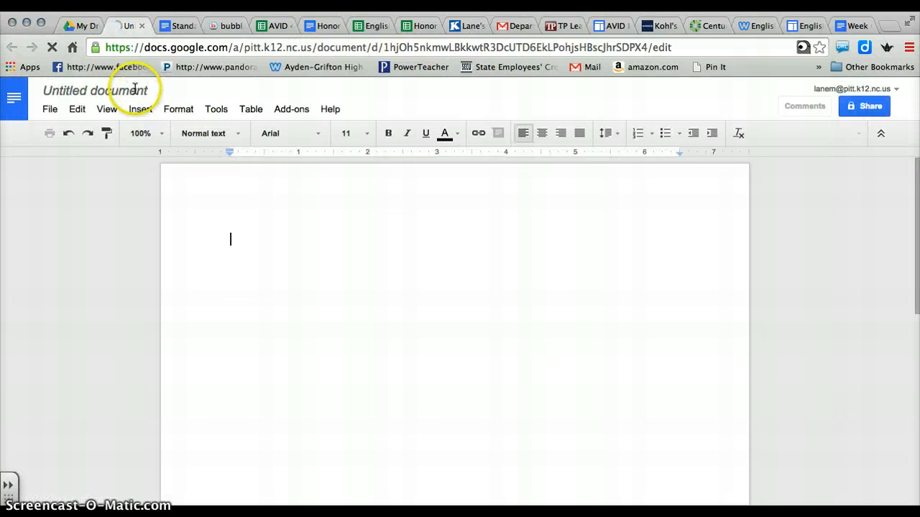
Rename the untitled document as "Arthur Bubble Map".
click(135, 92)
text(A)
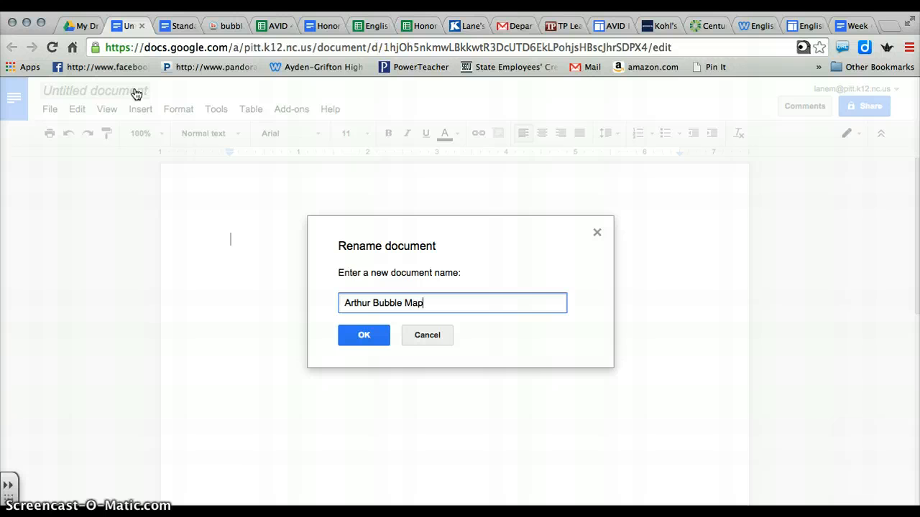
text(rthur Bubble Map)
click(364, 335)
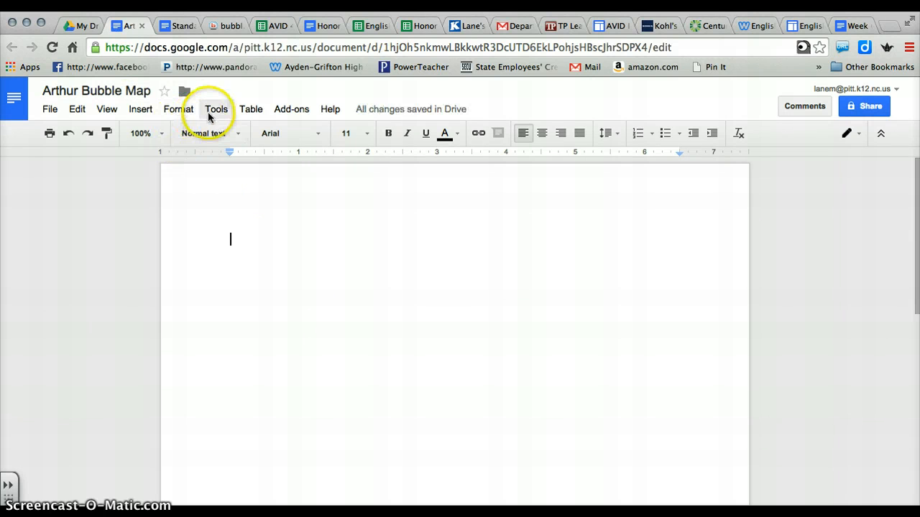
Insert the exported image New-Mind-Map_6cx3xbp.jpg from the Downloads folder into the document.
click(140, 109)
click(155, 133)
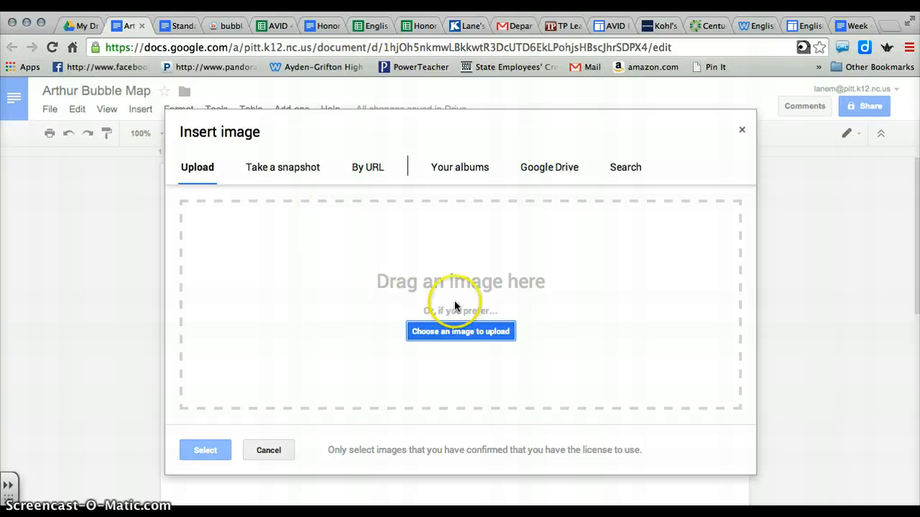
click(487, 332)
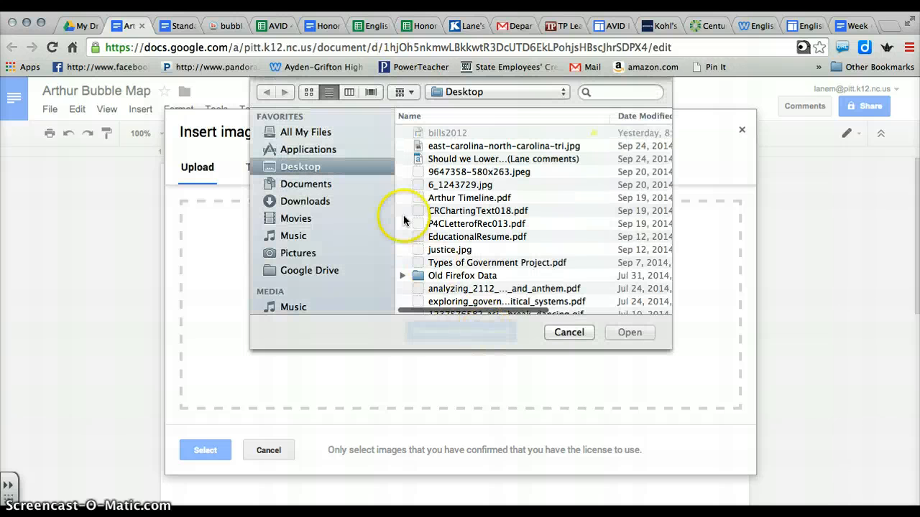
click(332, 200)
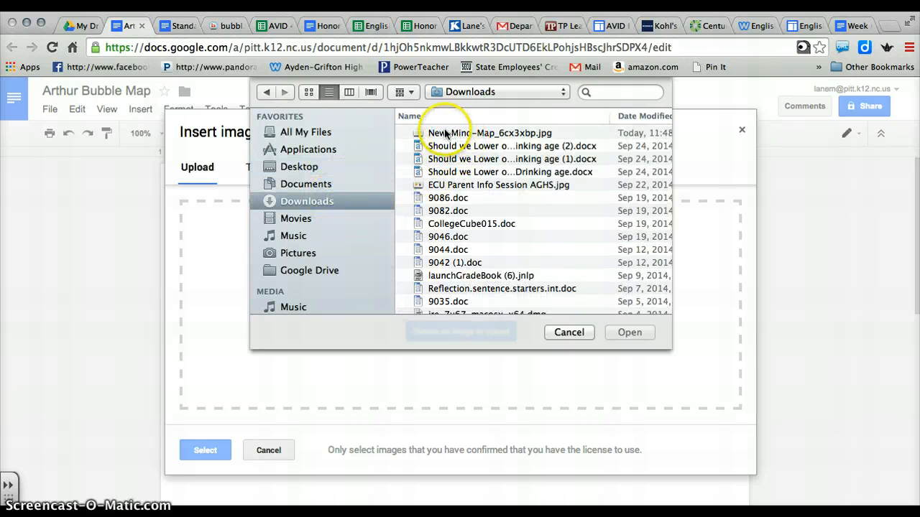
click(462, 135)
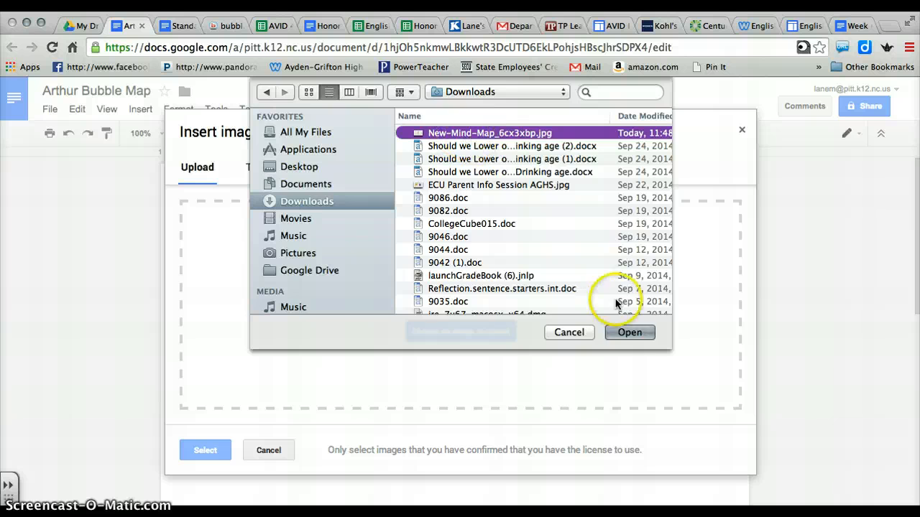
click(627, 333)
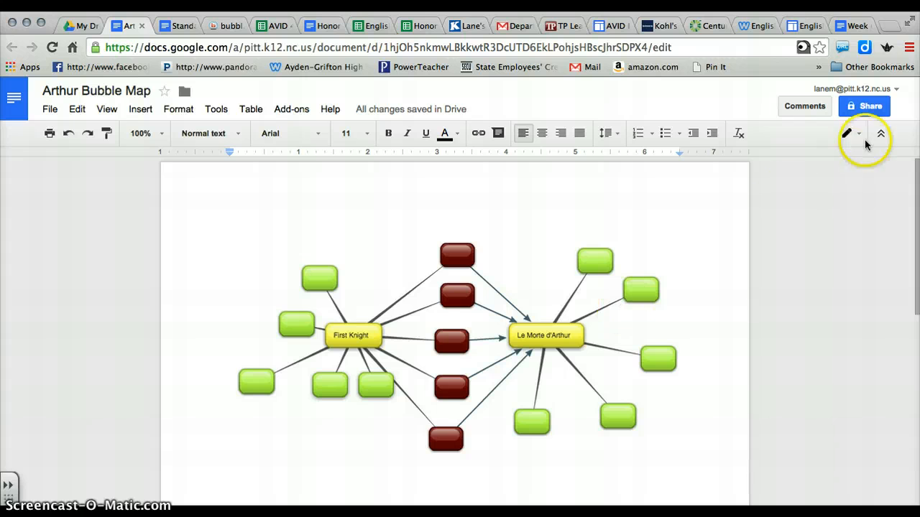
Turn on link sharing so people at Pitt County Schools with the link can comment, and copy the link.
click(866, 111)
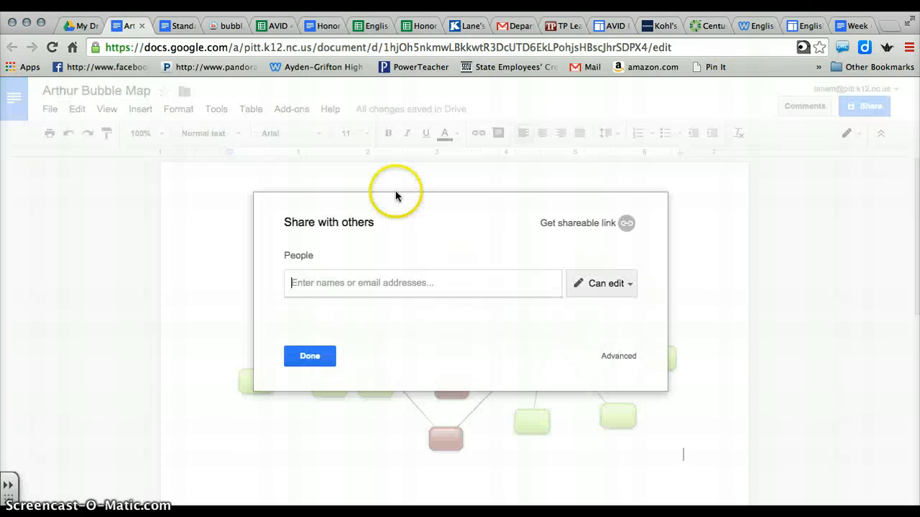
click(572, 224)
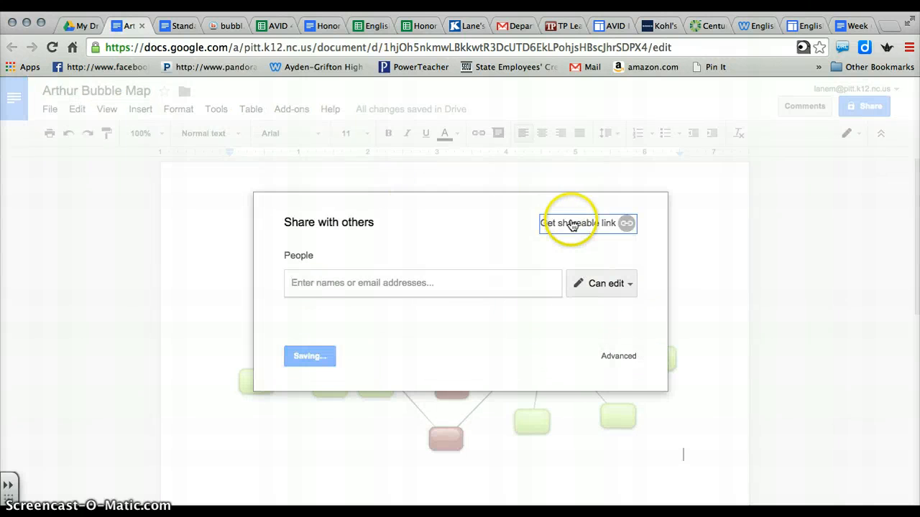
click(507, 280)
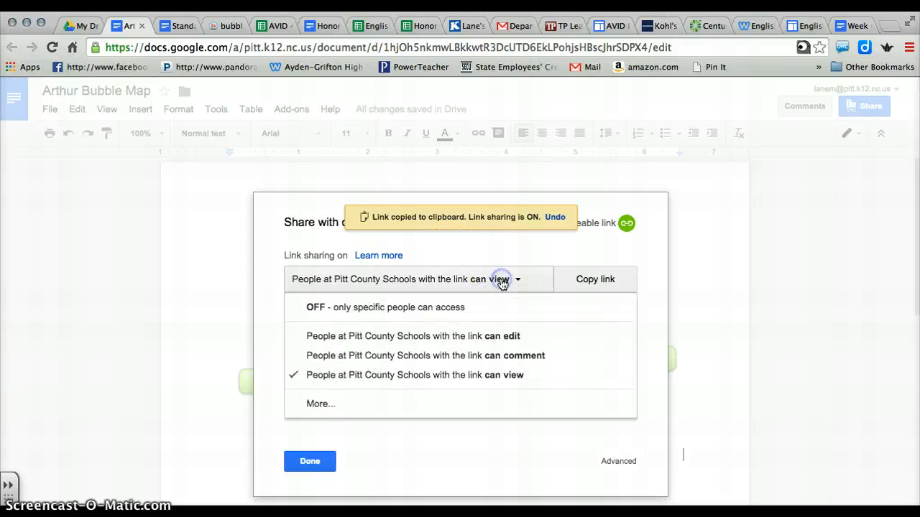
click(470, 356)
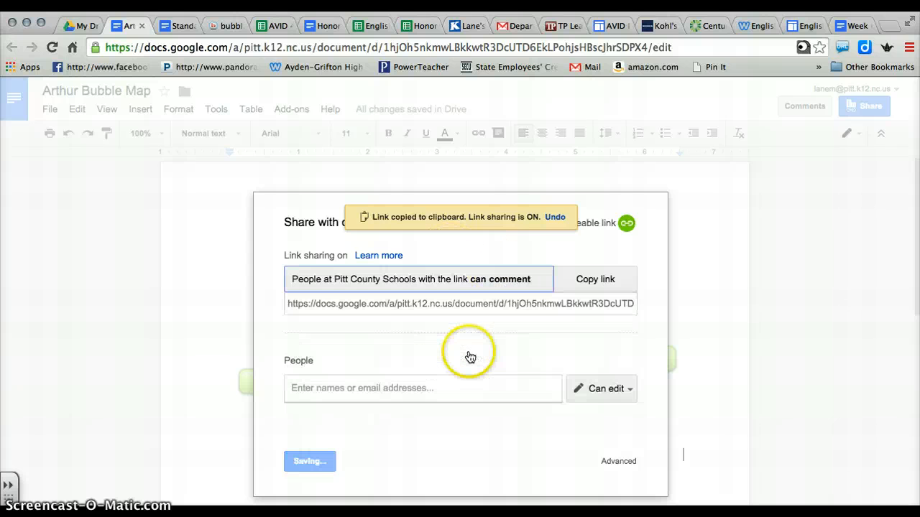
click(486, 306)
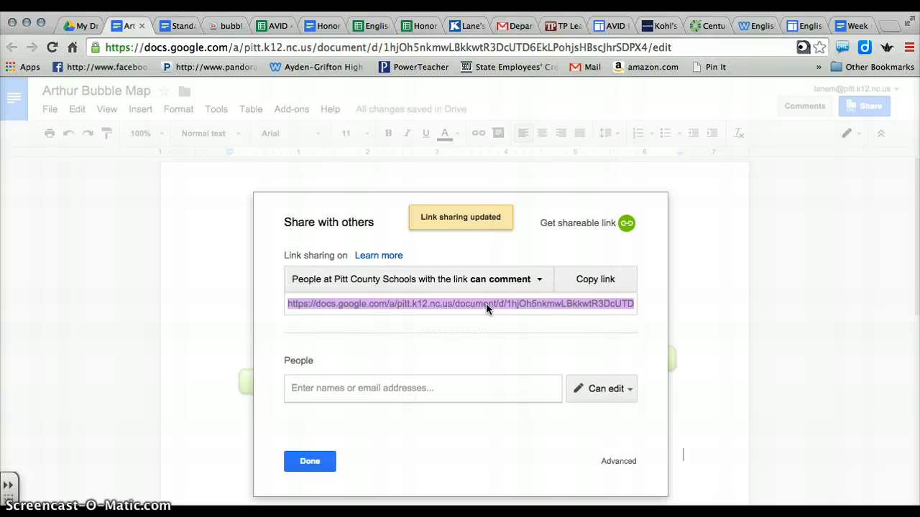
click(596, 280)
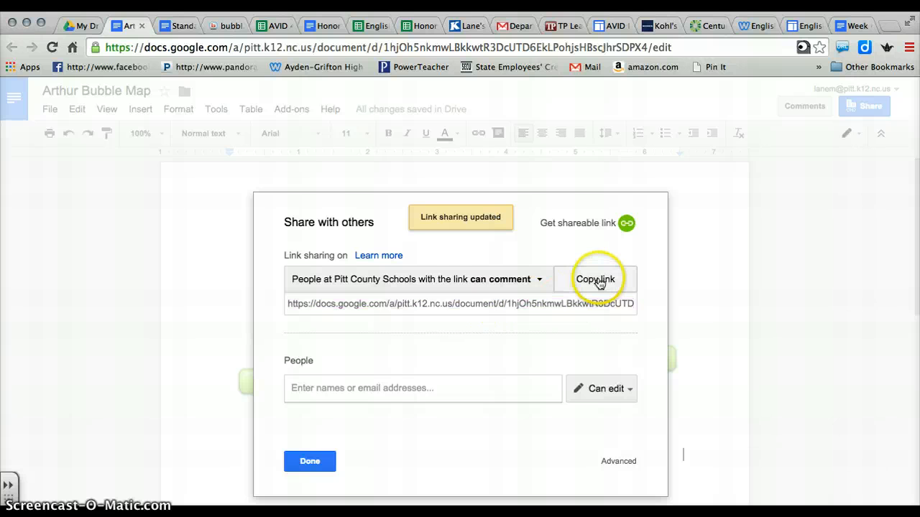
click(308, 461)
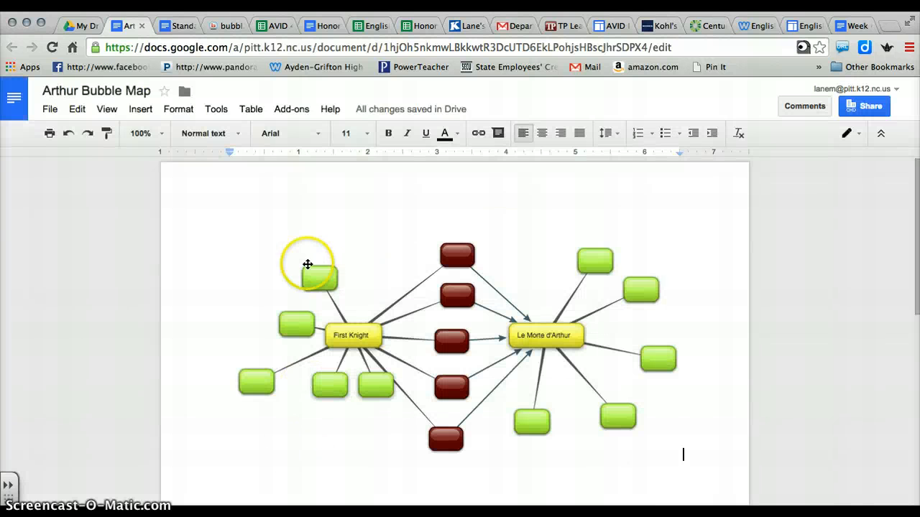